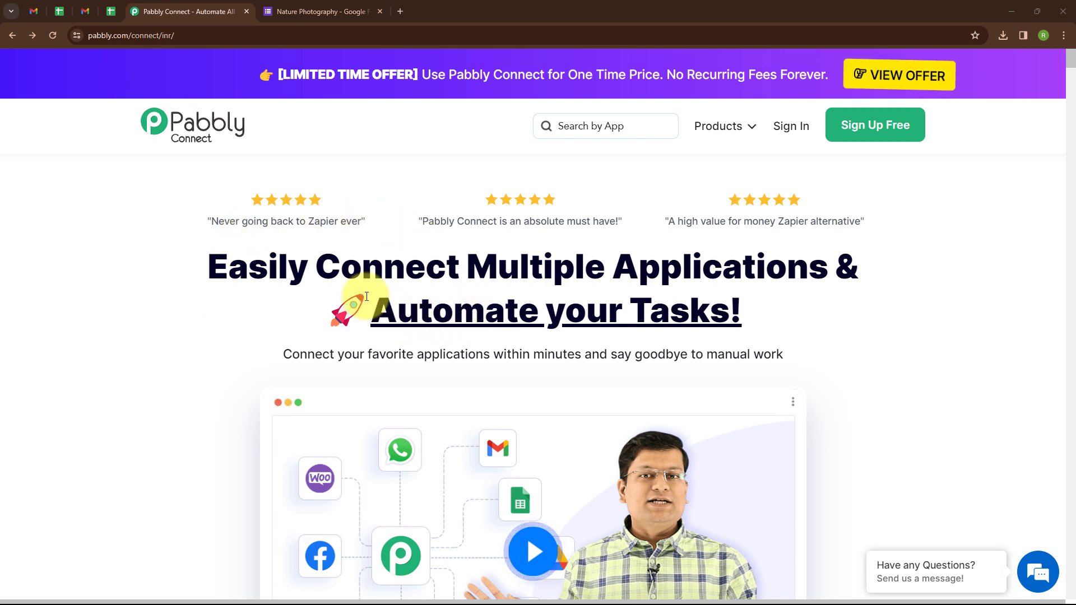
Sign in on pabbly.com and open the Pabbly Connect dashboard from All Pabbly Apps.
{"action": "left_click", "coordinate": [179, 35]}
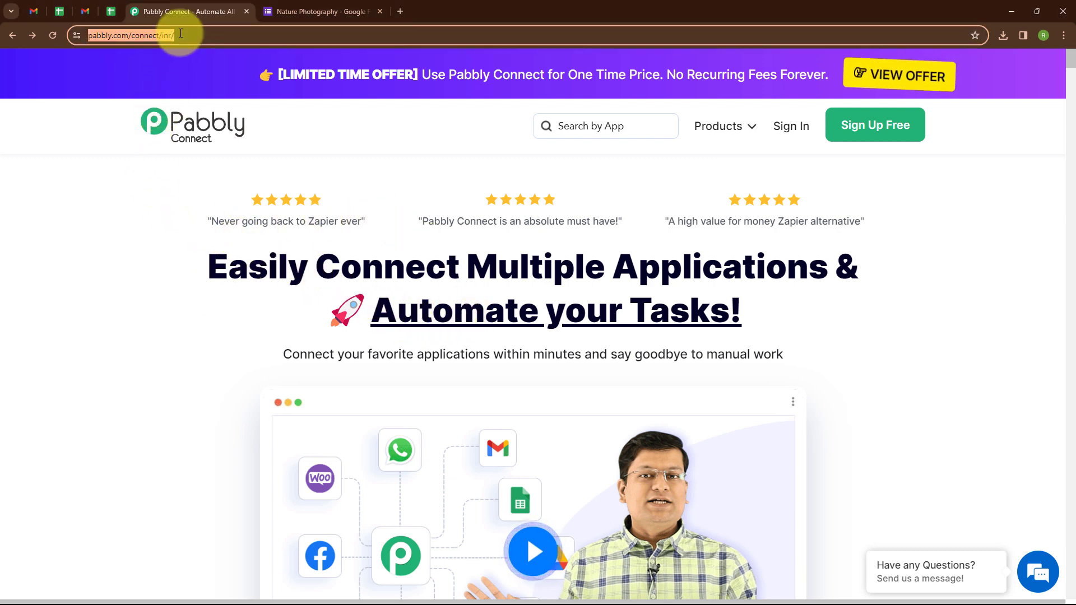
{"action": "left_click", "coordinate": [331, 157]}
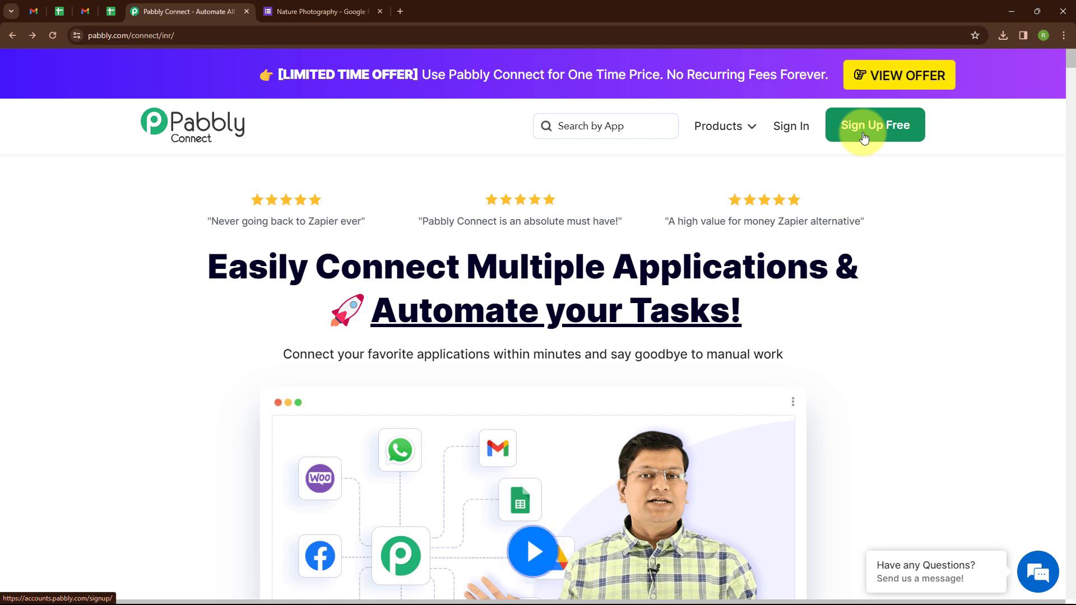
{"action": "left_click", "coordinate": [787, 133]}
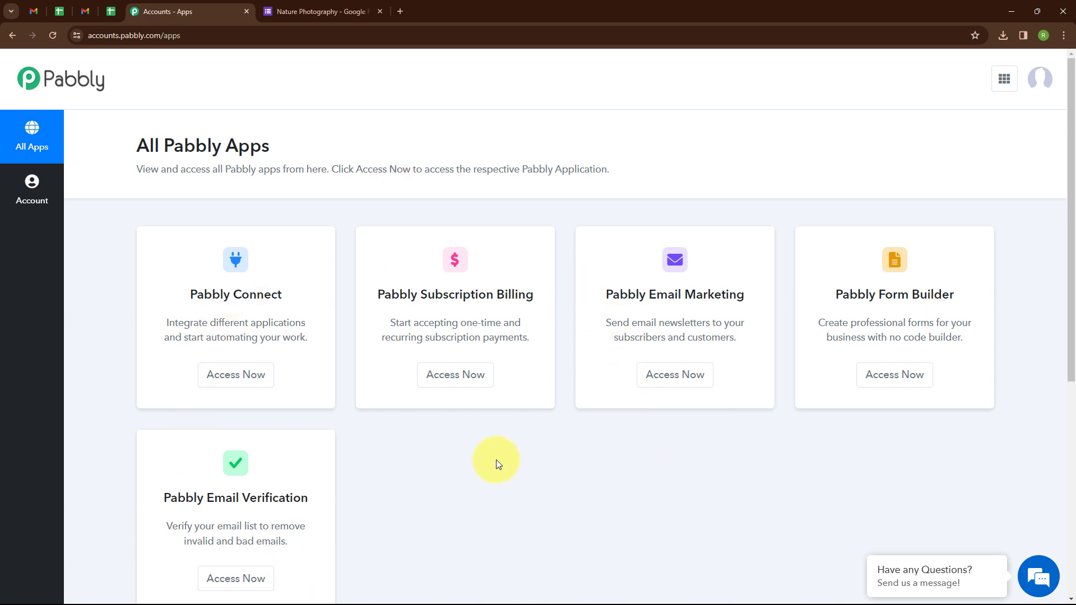
{"action": "left_click", "coordinate": [249, 387]}
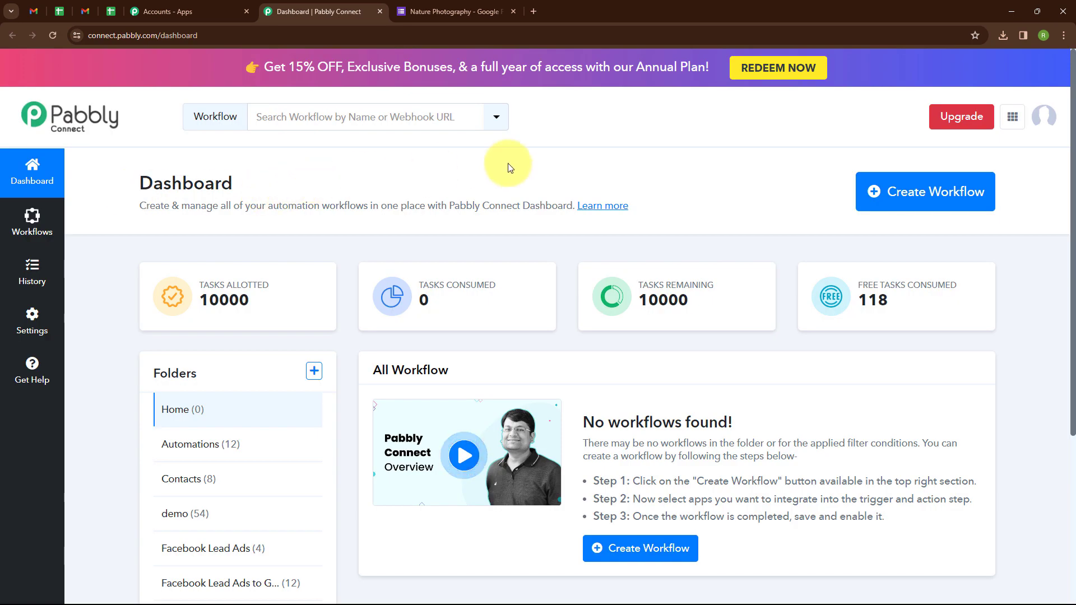
Create the workflow 'Share Google Forms Responses (with Attachments) via Gmail' in the Automations folder.
{"action": "left_click", "coordinate": [895, 191]}
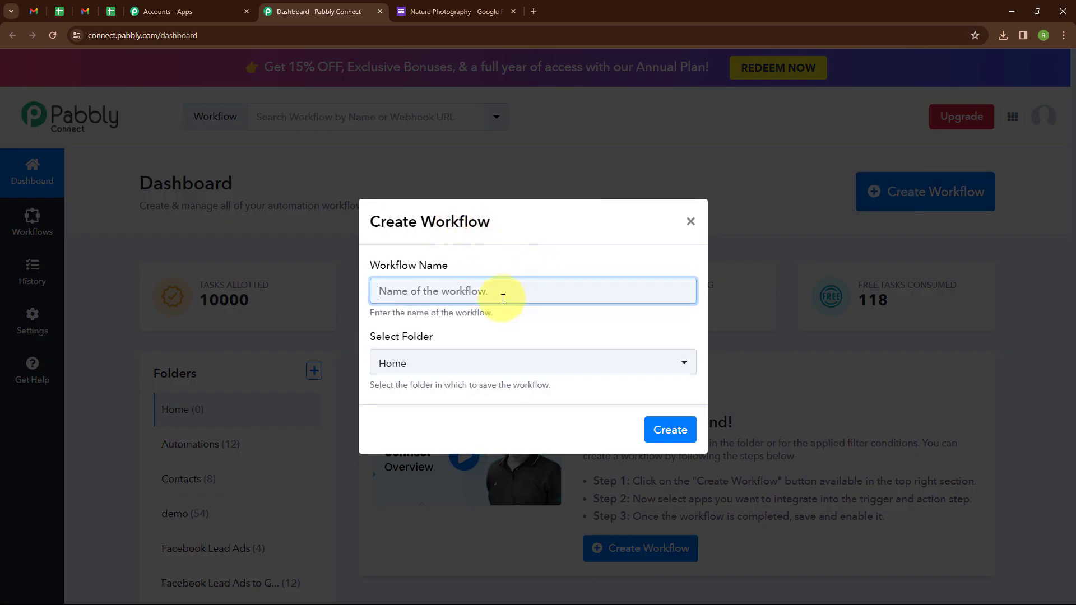
{"action": "type", "text": "Share Google Forms Responses (with Attachments) via Gmail"}
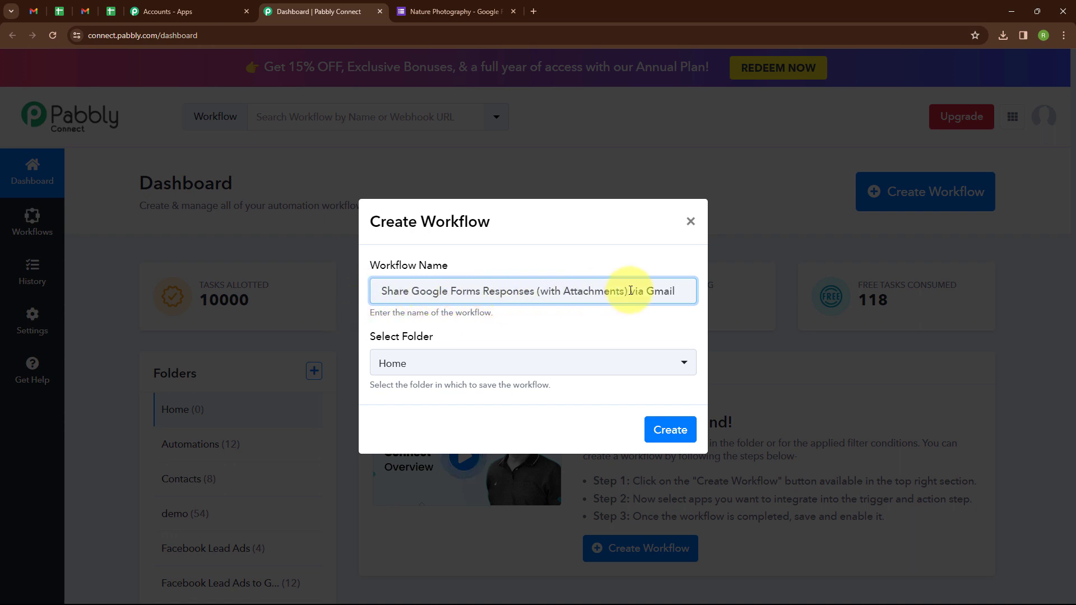
{"action": "left_click", "coordinate": [576, 365]}
{"action": "left_click", "coordinate": [445, 178]}
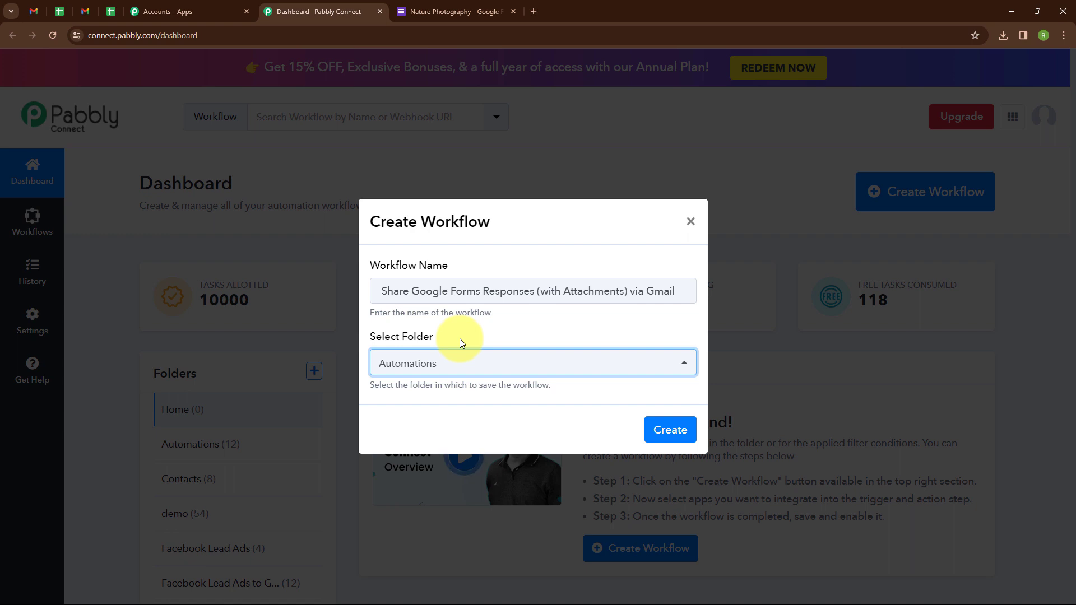
{"action": "left_click", "coordinate": [672, 430]}
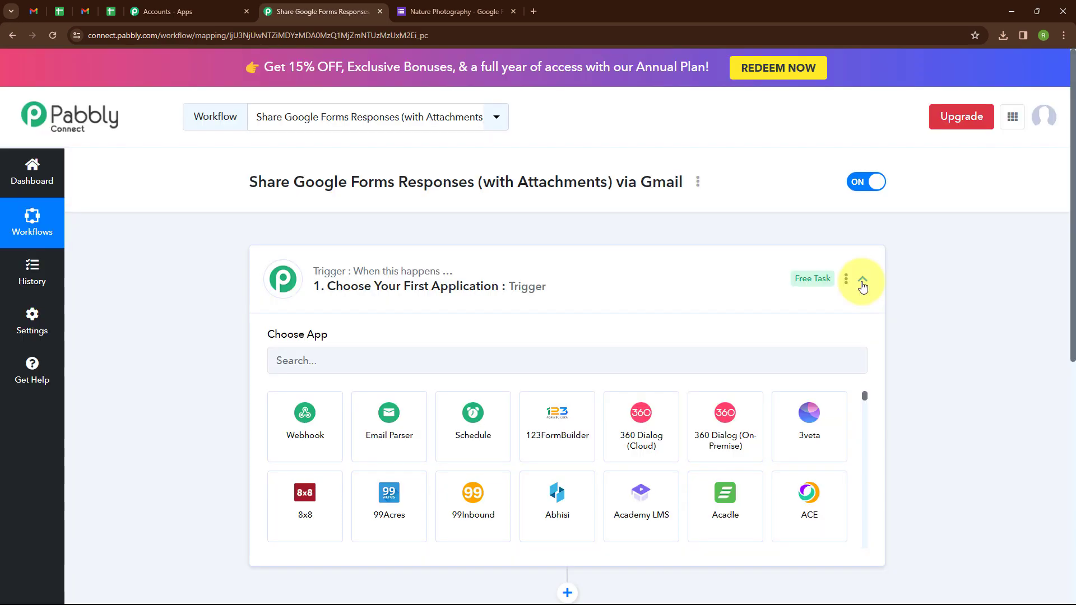
{"action": "left_click", "coordinate": [862, 286]}
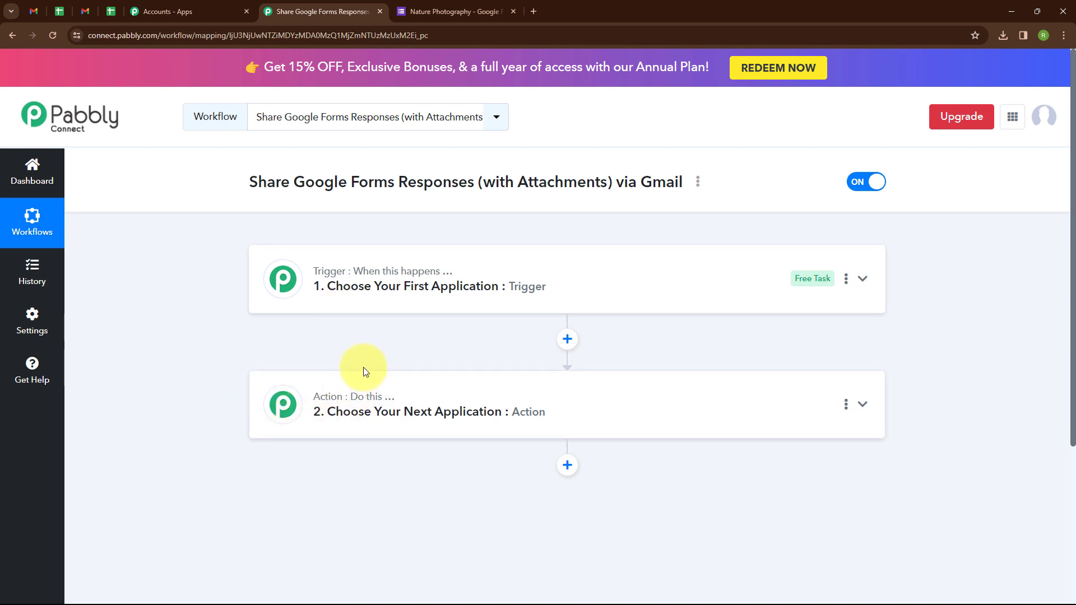
Set the trigger to Google Forms' New Response Received to generate the webhook URL.
{"action": "left_click", "coordinate": [863, 280]}
{"action": "left_click", "coordinate": [313, 363]}
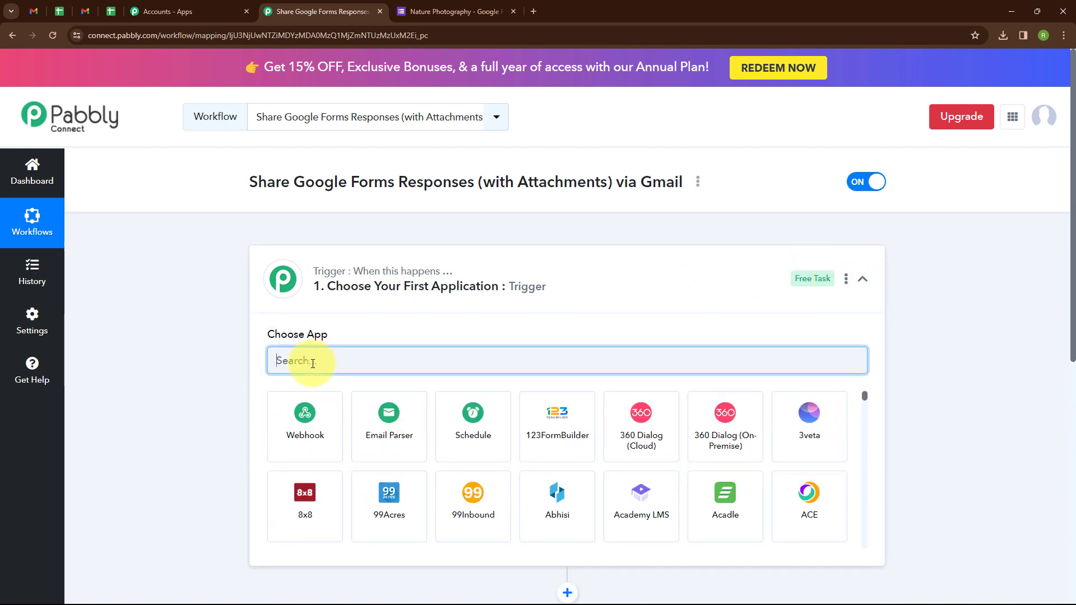
{"action": "type", "text": "Goog"}
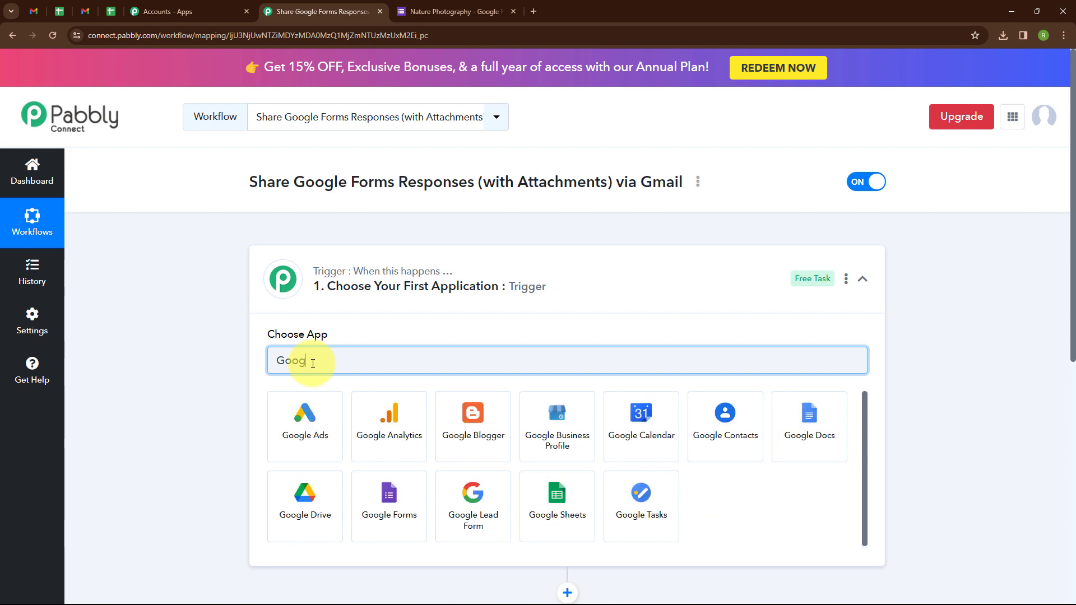
{"action": "left_click", "coordinate": [388, 493]}
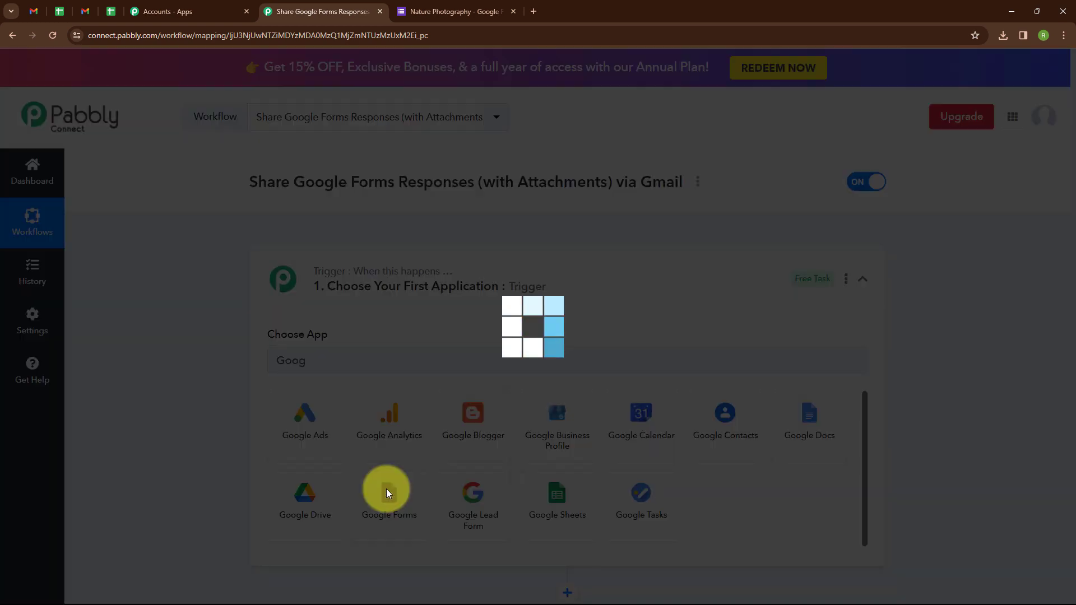
{"action": "left_click", "coordinate": [343, 420]}
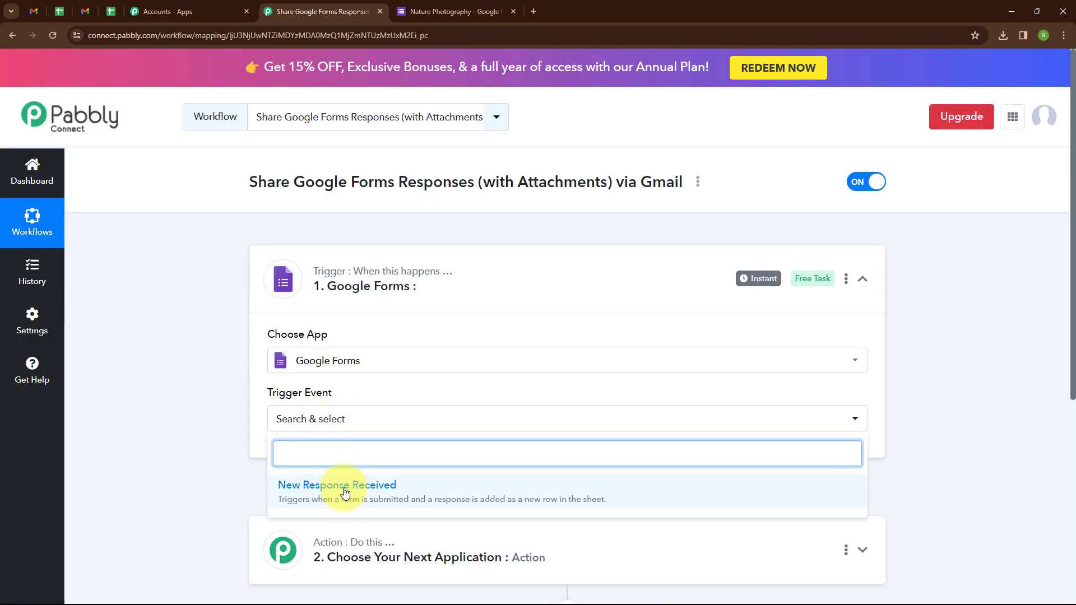
{"action": "left_click", "coordinate": [344, 487]}
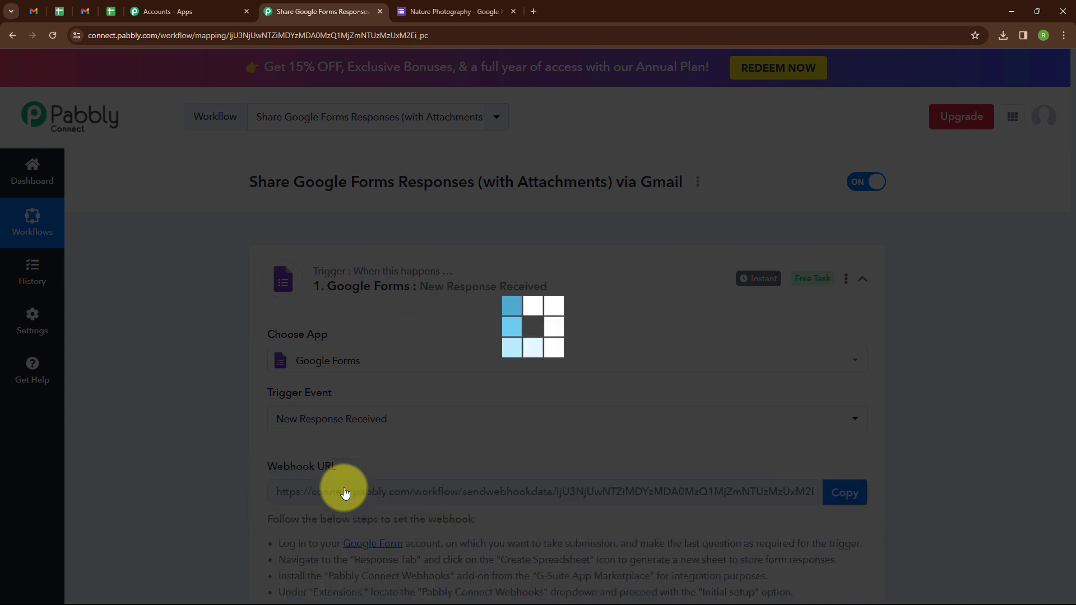
{"action": "scroll", "coordinate": [336, 460], "scroll_direction": "down", "scroll_amount": 2}
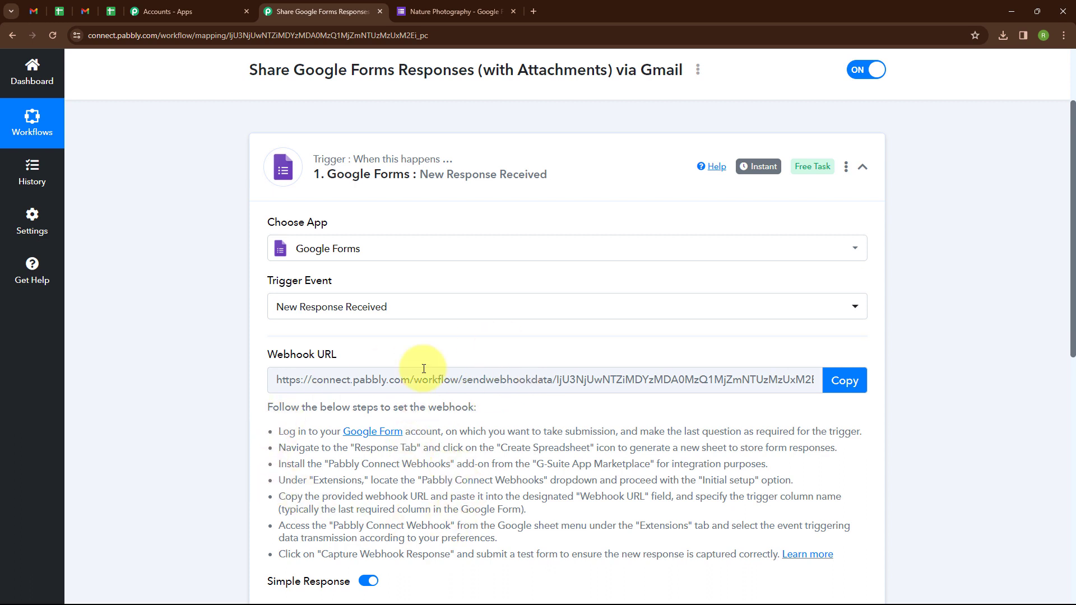
{"action": "left_click", "coordinate": [442, 10]}
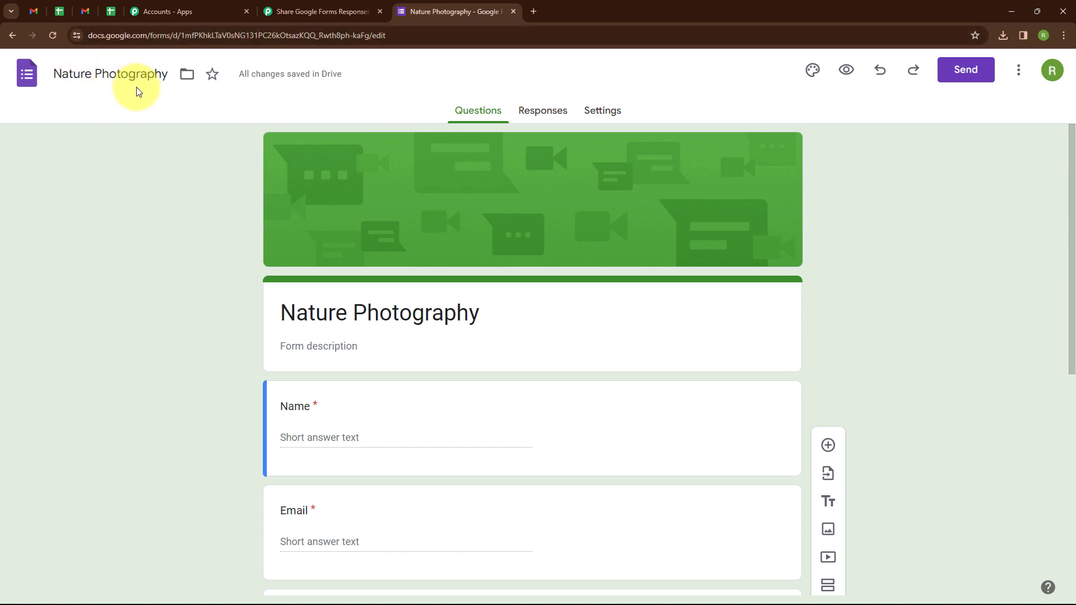
Confirm the Photograph question uses the File upload type.
{"action": "scroll", "coordinate": [339, 224], "scroll_direction": "down", "scroll_amount": 5}
{"action": "scroll", "coordinate": [392, 247], "scroll_direction": "up", "scroll_amount": 4}
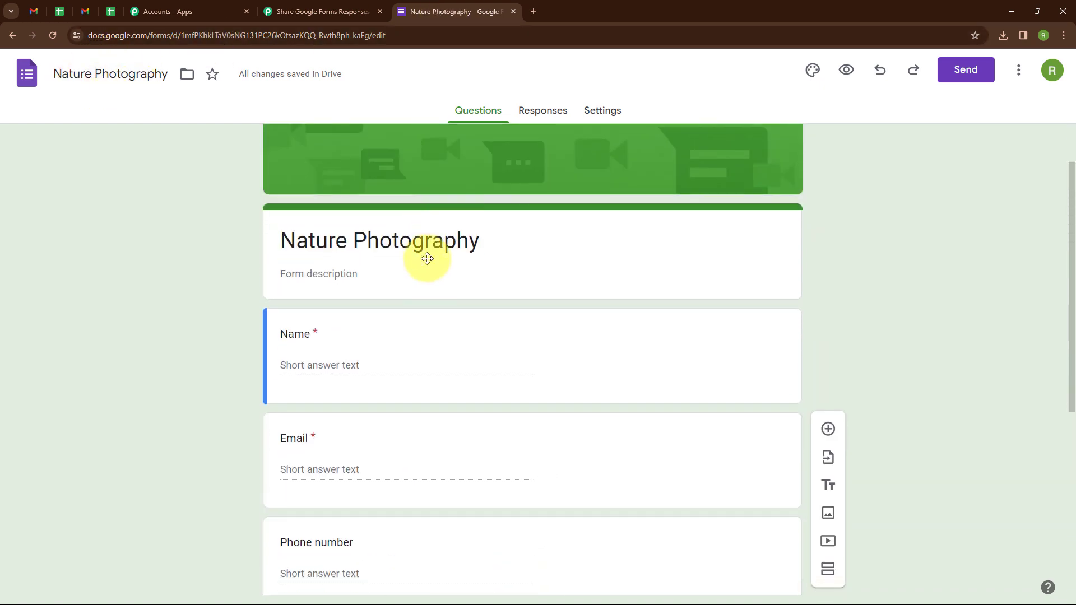
{"action": "scroll", "coordinate": [427, 259], "scroll_direction": "down", "scroll_amount": 6}
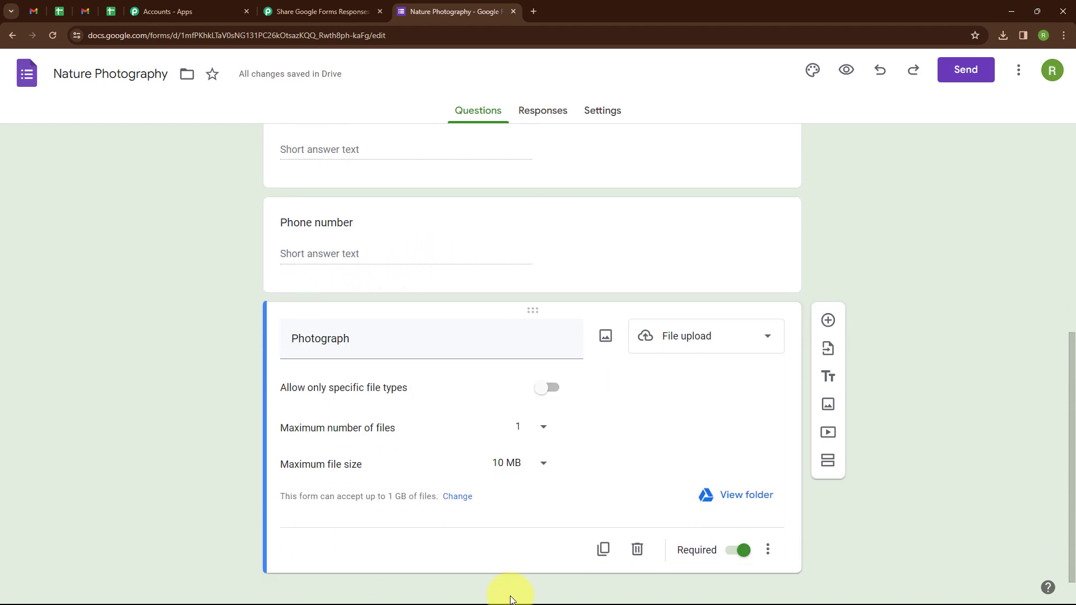
{"action": "left_click", "coordinate": [669, 348]}
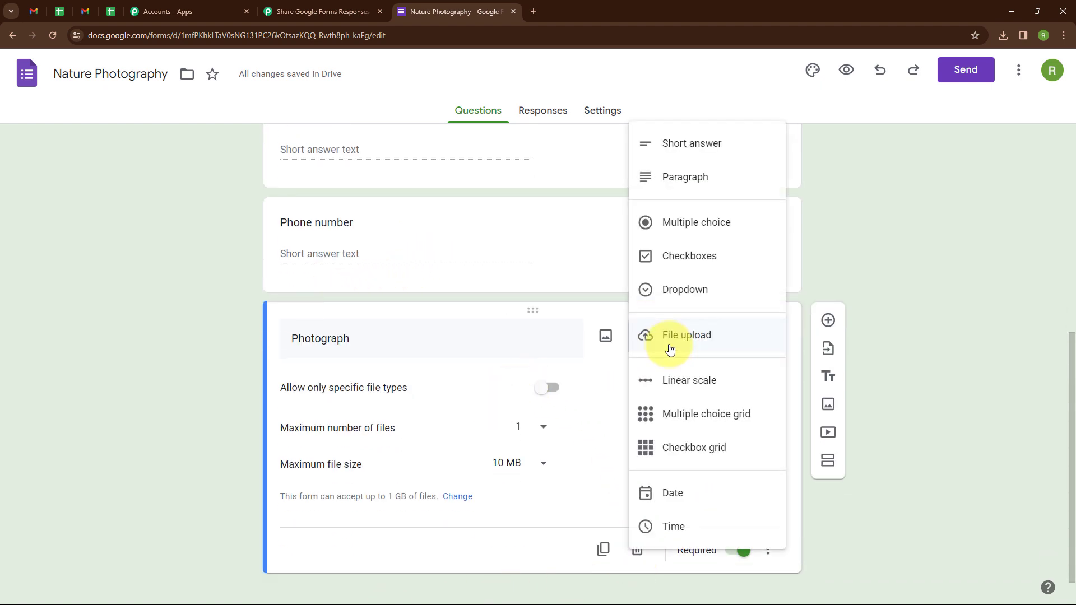
{"action": "left_click", "coordinate": [670, 348]}
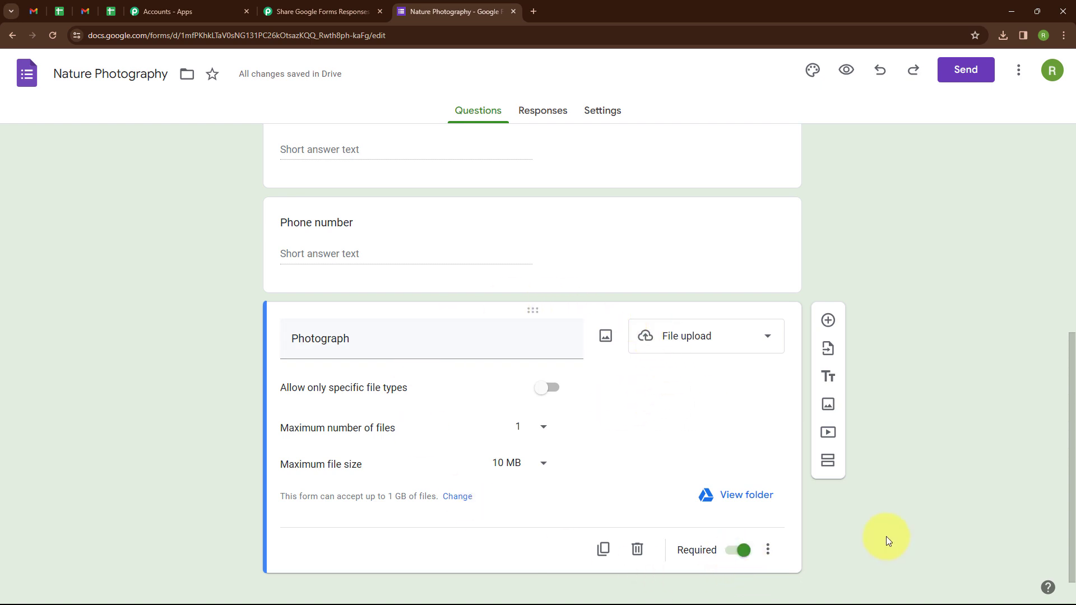
Link the form's responses to a new Nature Photography (Responses) spreadsheet.
{"action": "left_click", "coordinate": [539, 111]}
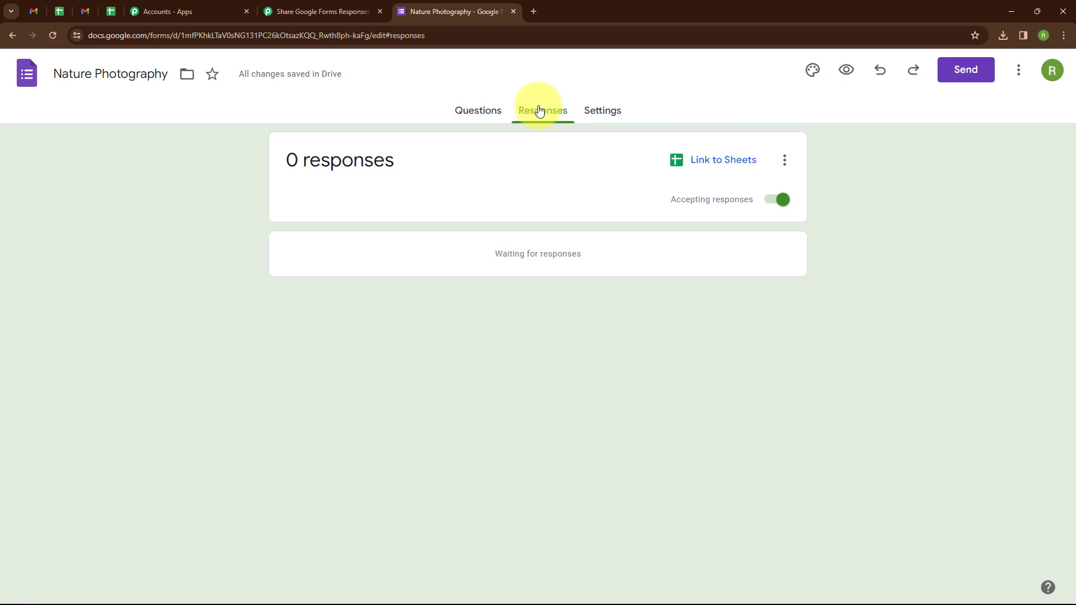
{"action": "left_click", "coordinate": [715, 164]}
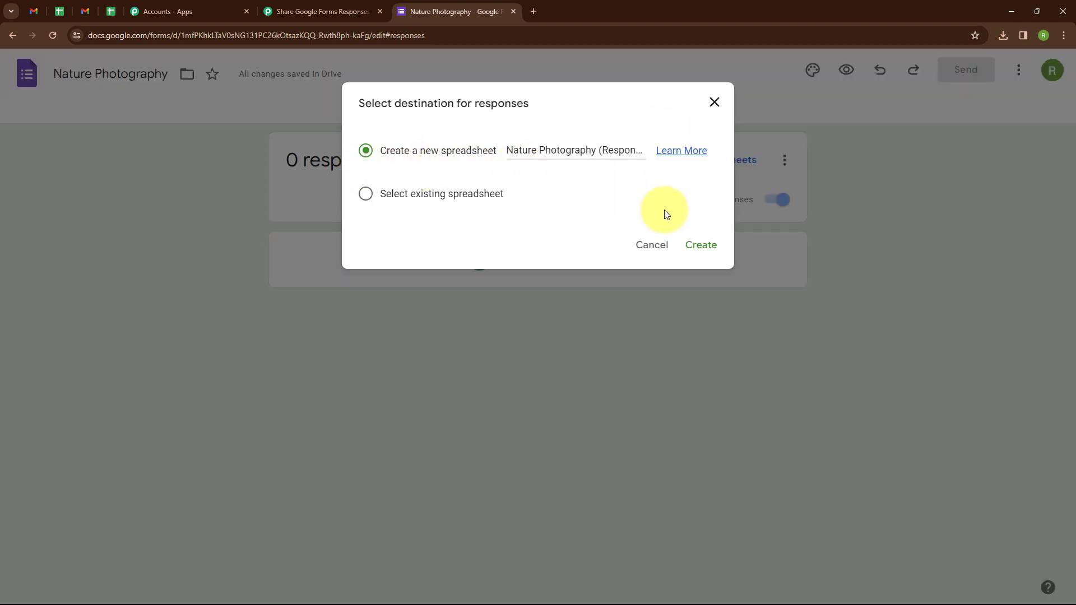
{"action": "left_click", "coordinate": [703, 245]}
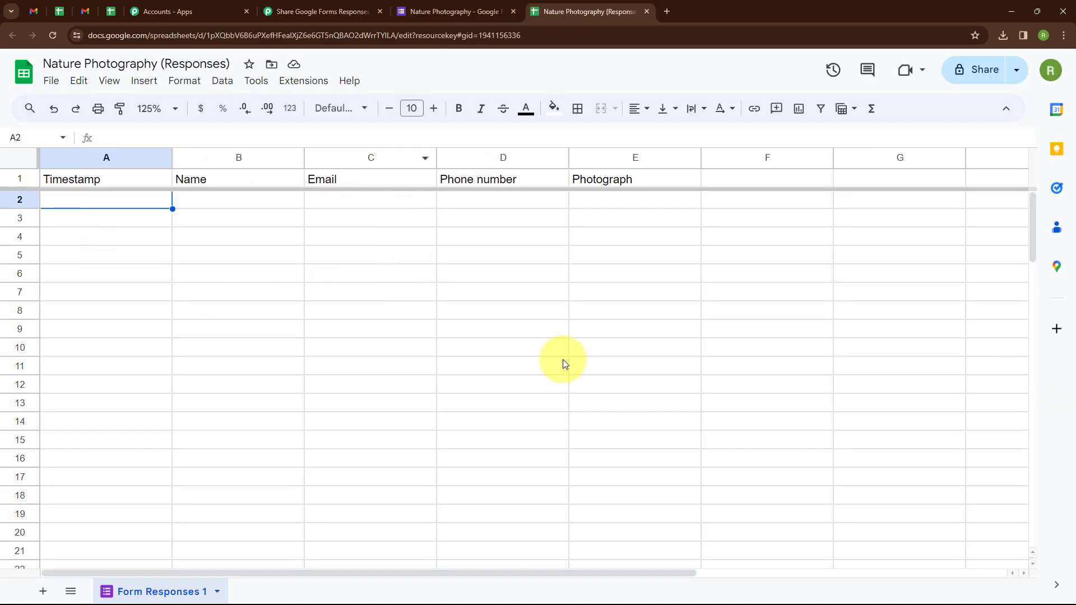
Install the Pabbly Connect Webhooks add-on from the Google Workspace Marketplace.
{"action": "left_click", "coordinate": [297, 91]}
{"action": "mouse_move", "coordinate": [309, 108]}
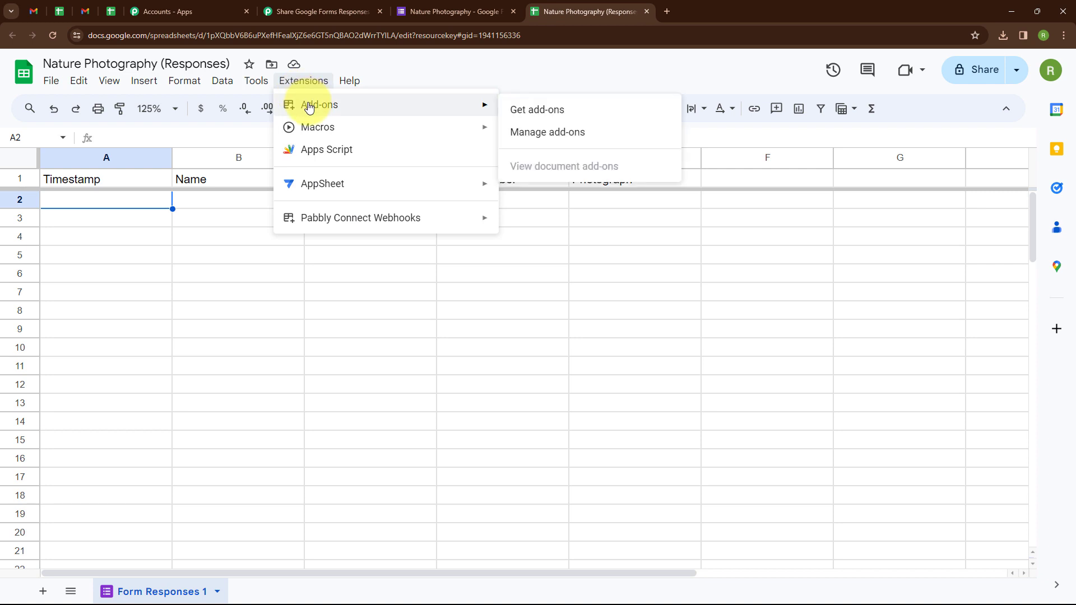
{"action": "left_click", "coordinate": [536, 116]}
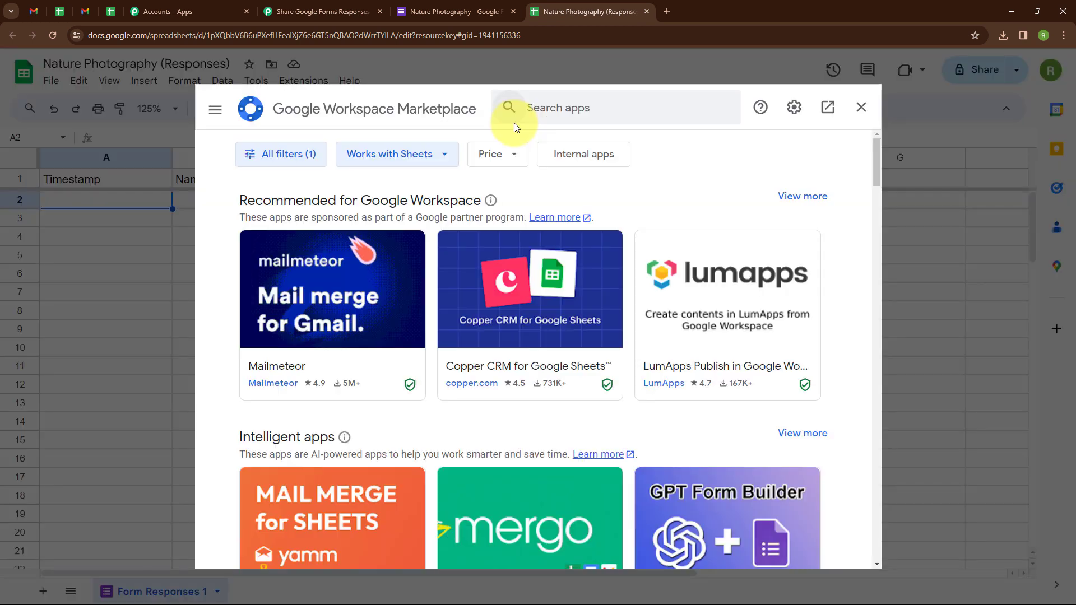
{"action": "left_click", "coordinate": [533, 106]}
{"action": "type", "text": "Pabbly"}
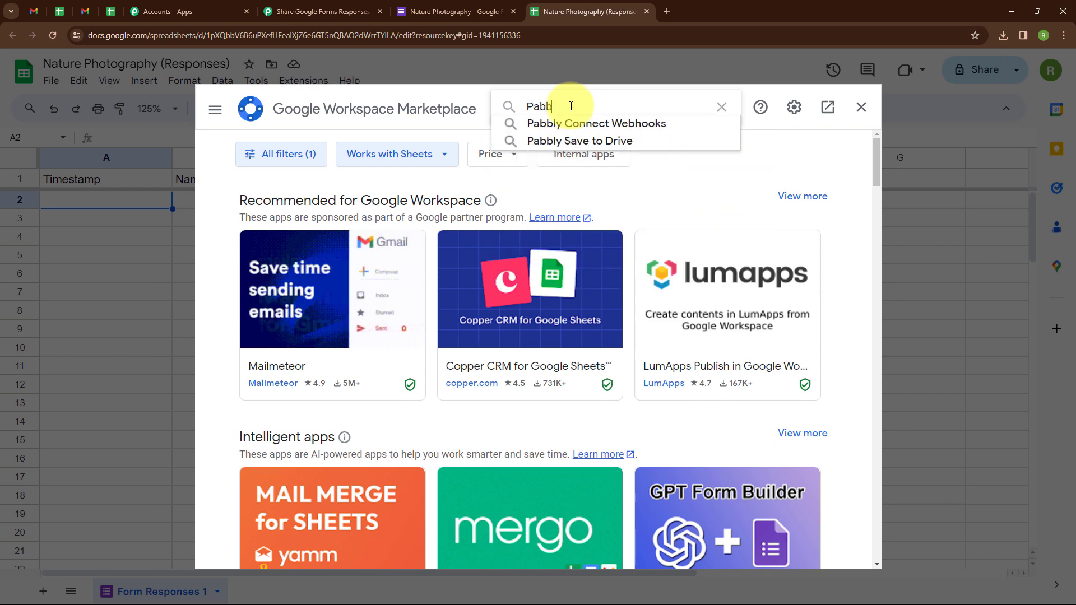
{"action": "left_click", "coordinate": [583, 124]}
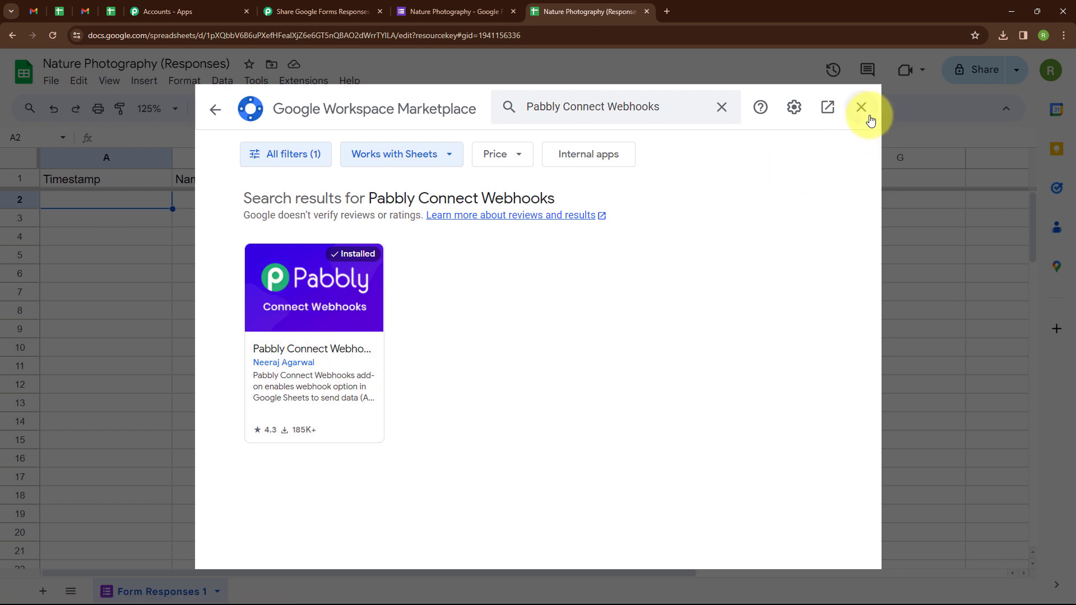
{"action": "key", "text": "Escape"}
Launch Pabbly Connect Webhooks > Initial Setup from Extensions.
{"action": "left_click", "coordinate": [304, 81]}
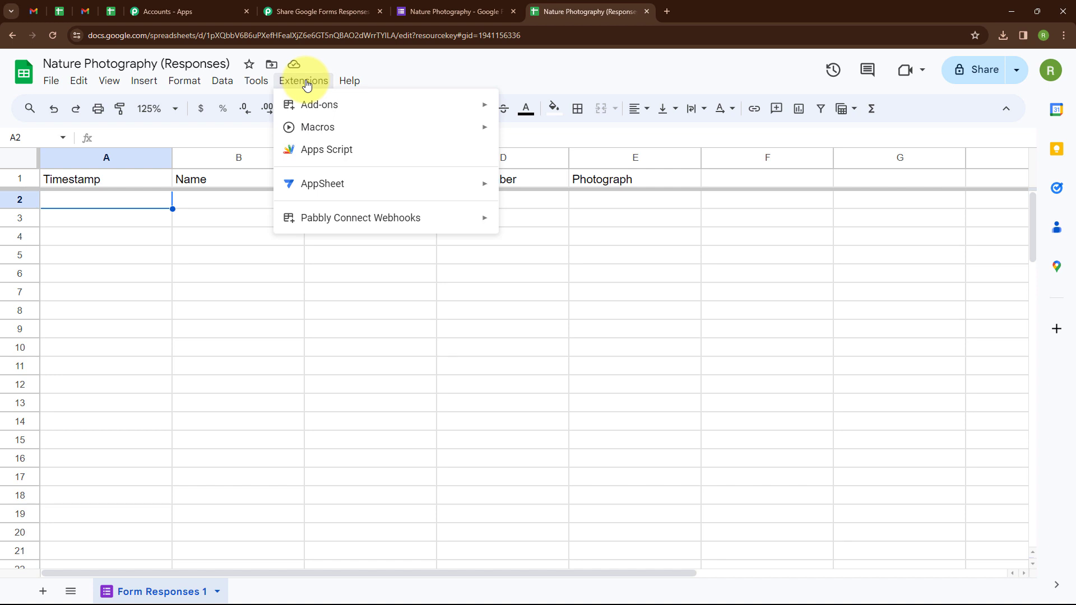
{"action": "mouse_move", "coordinate": [364, 218]}
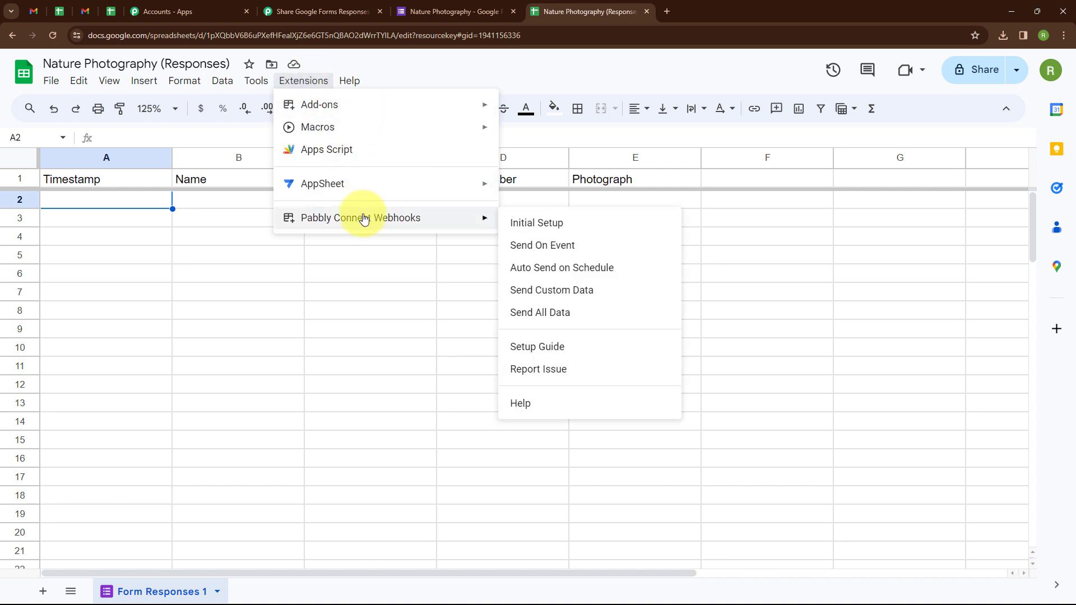
{"action": "left_click", "coordinate": [544, 230]}
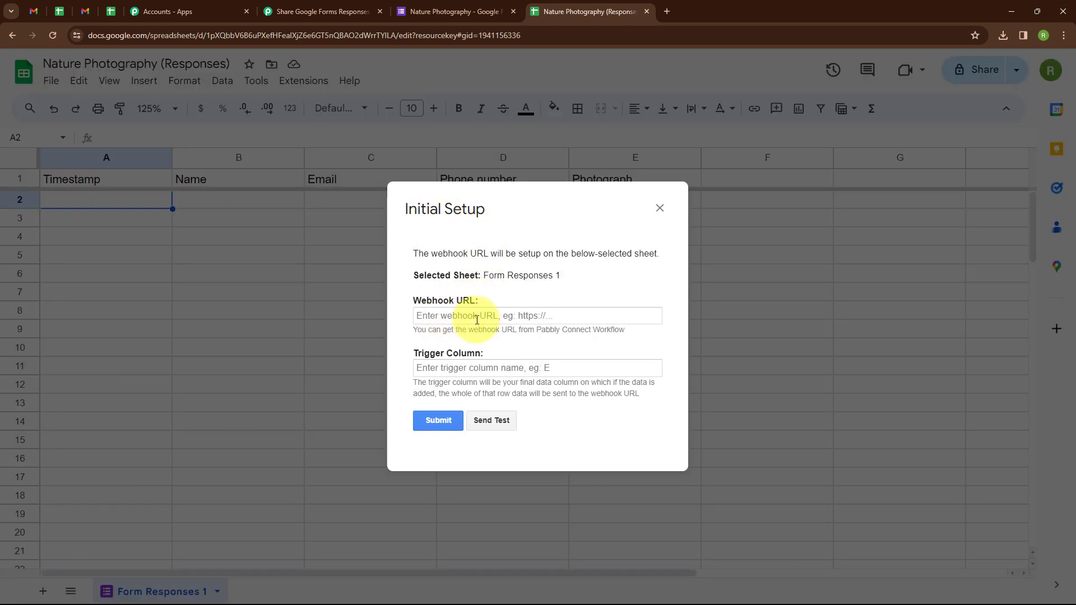
Enter the workflow's webhook URL and trigger column E in Initial Setup and submit.
{"action": "left_click", "coordinate": [295, 13]}
{"action": "left_click", "coordinate": [834, 387]}
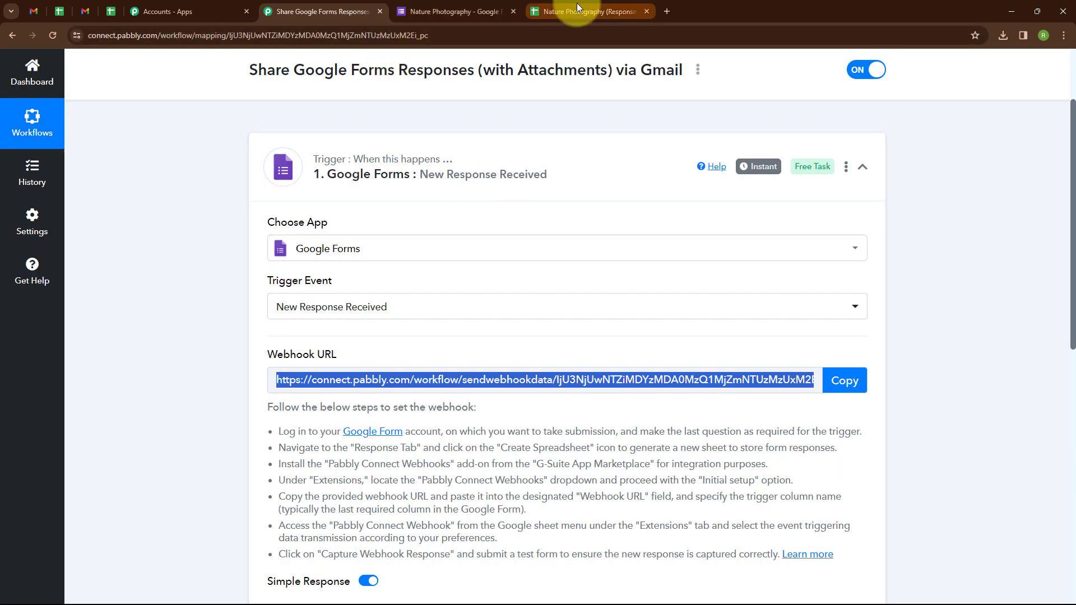
{"action": "left_click", "coordinate": [576, 3]}
{"action": "left_click", "coordinate": [459, 316]}
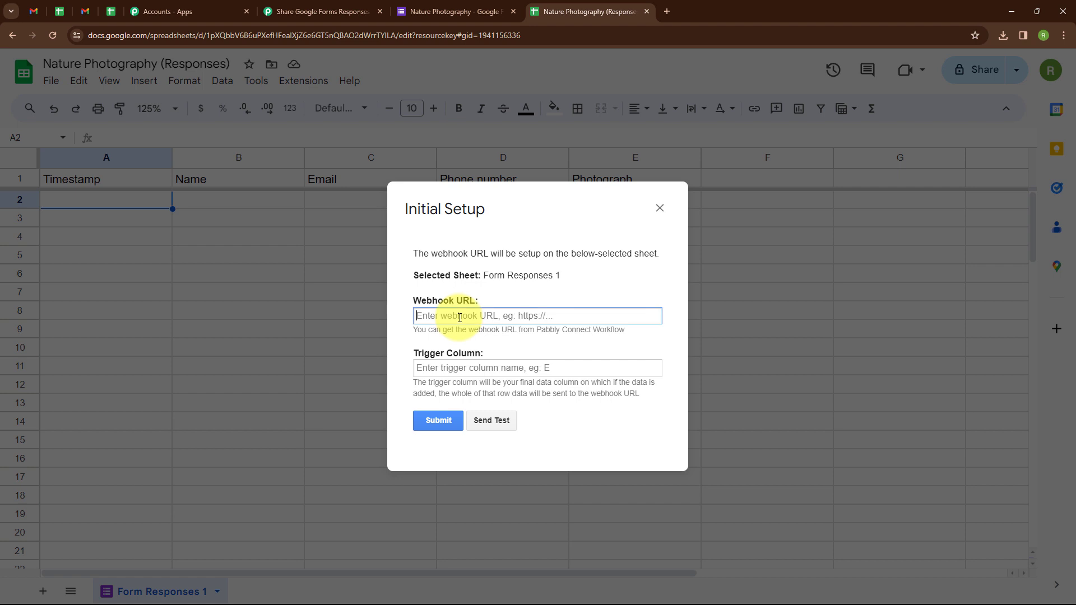
{"action": "key", "text": "ctrl+v"}
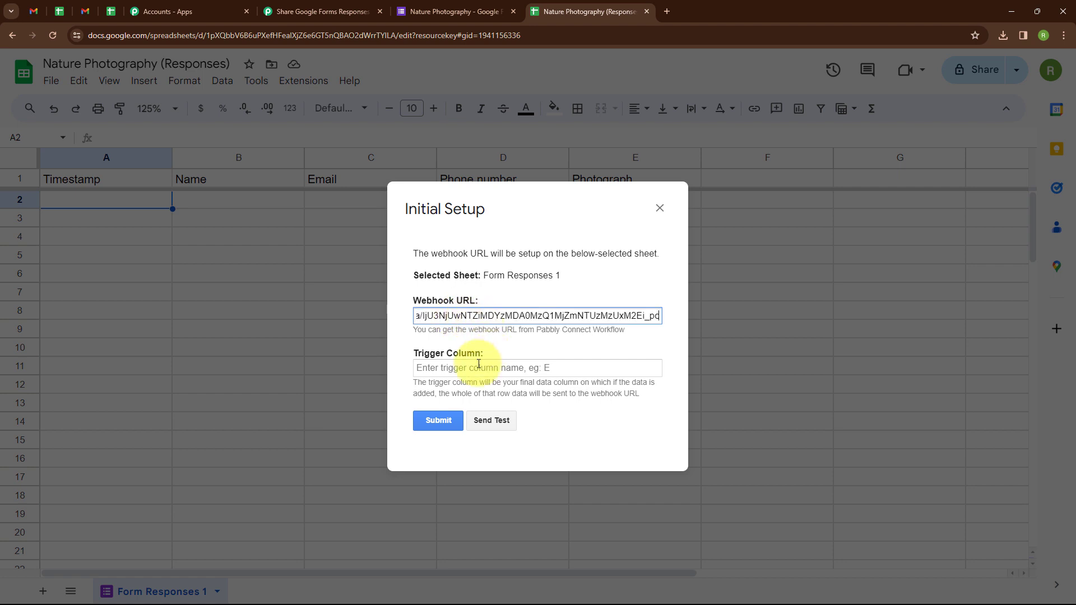
{"action": "left_click", "coordinate": [469, 370]}
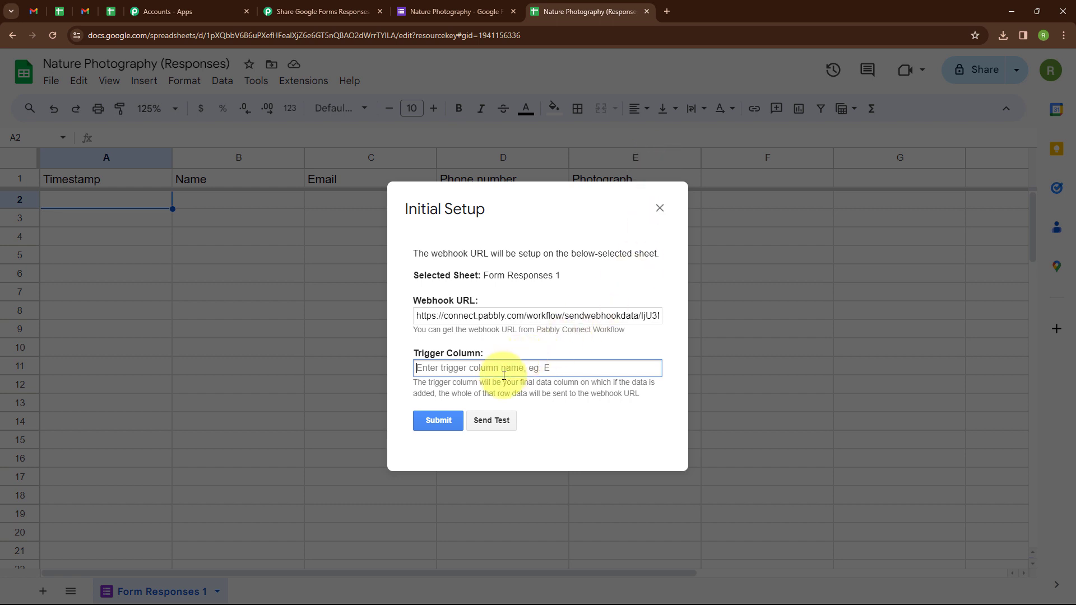
{"action": "type", "text": "E"}
{"action": "left_click", "coordinate": [433, 426]}
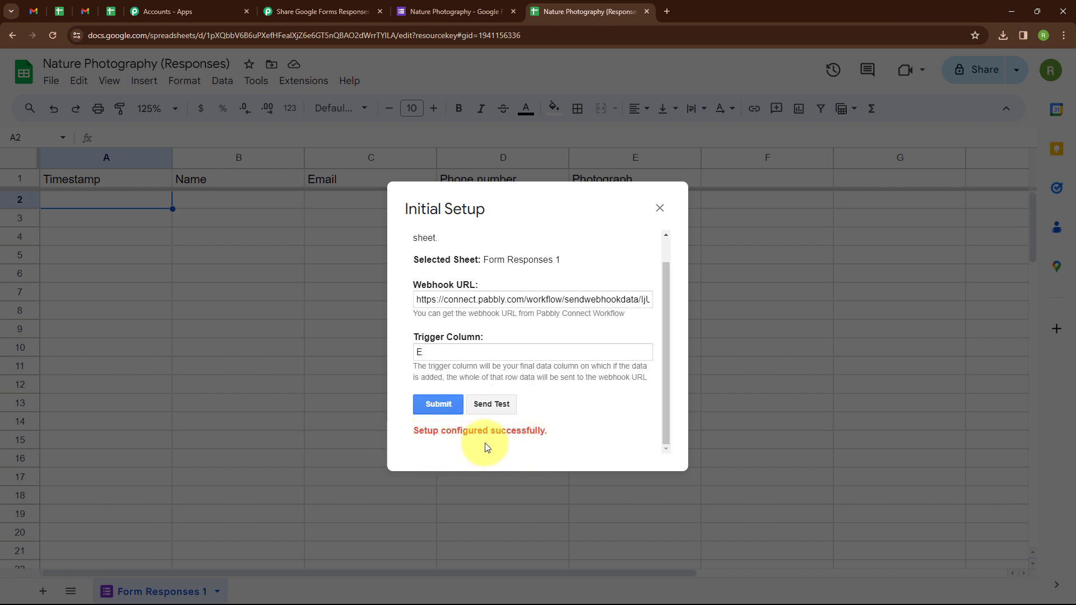
{"action": "left_click", "coordinate": [660, 208]}
Enable Pabbly Connect Webhooks > Send On Event for the spreadsheet.
{"action": "left_click", "coordinate": [296, 89]}
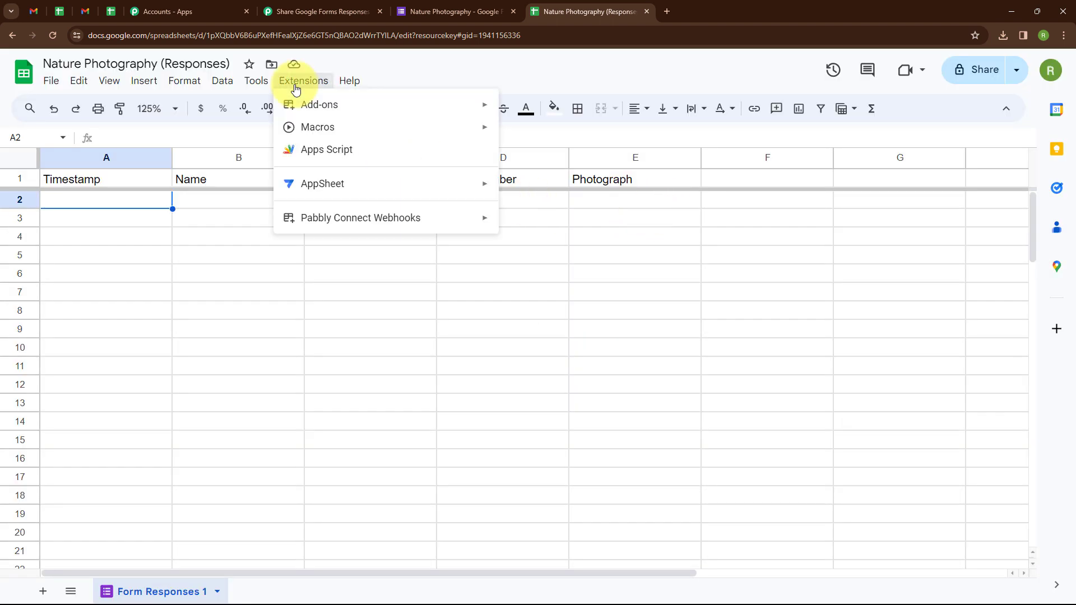
{"action": "mouse_move", "coordinate": [378, 224]}
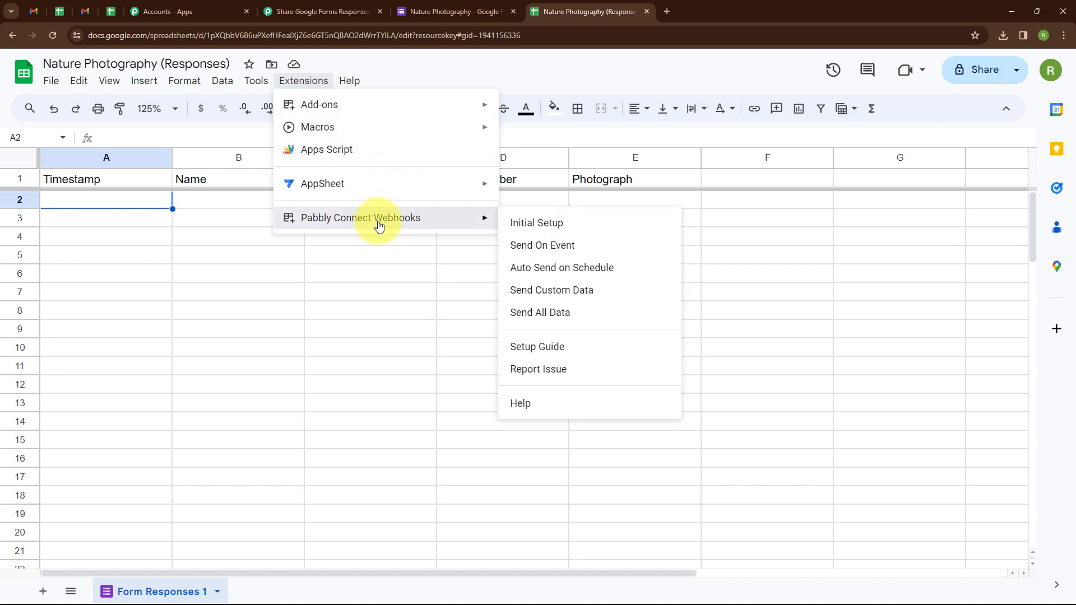
{"action": "left_click", "coordinate": [522, 246]}
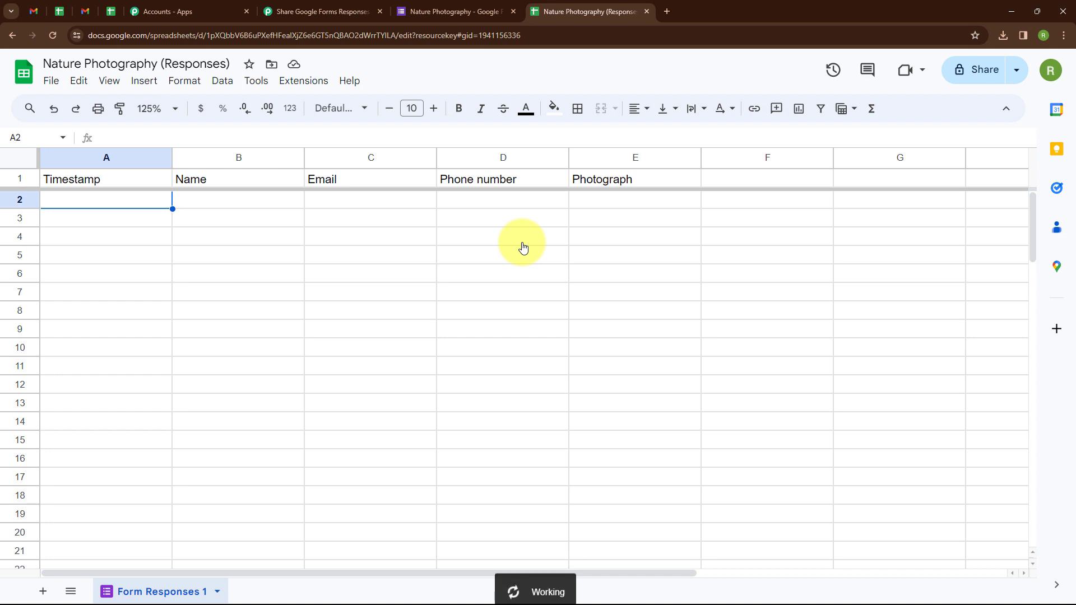
{"action": "left_click", "coordinate": [444, 15]}
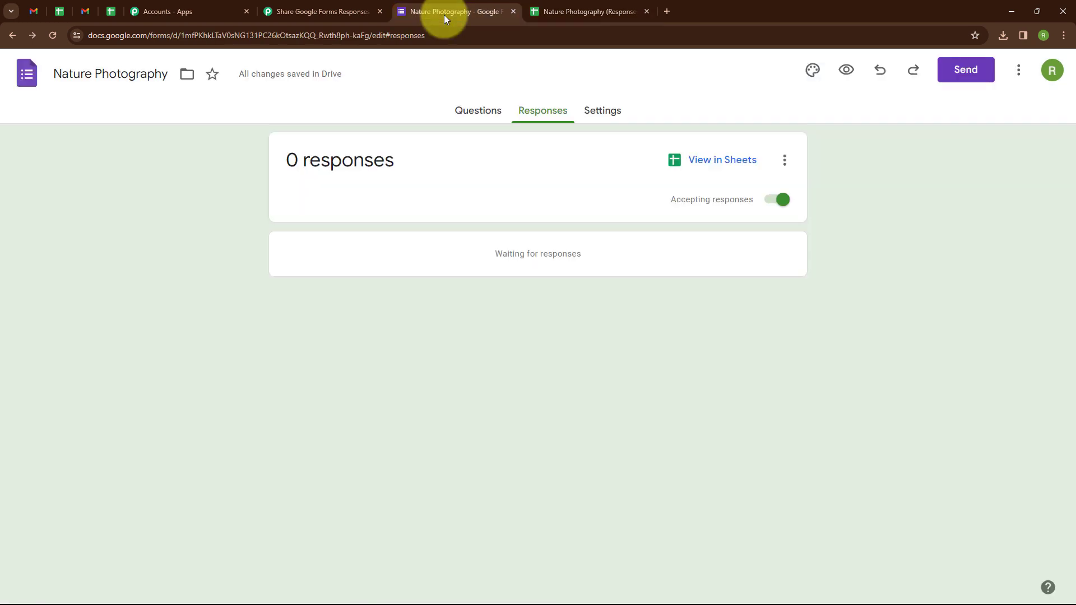
Copy the form's shareable link and open it in a new tab.
{"action": "left_click", "coordinate": [965, 69]}
{"action": "left_click", "coordinate": [484, 202]}
{"action": "left_click", "coordinate": [704, 311]}
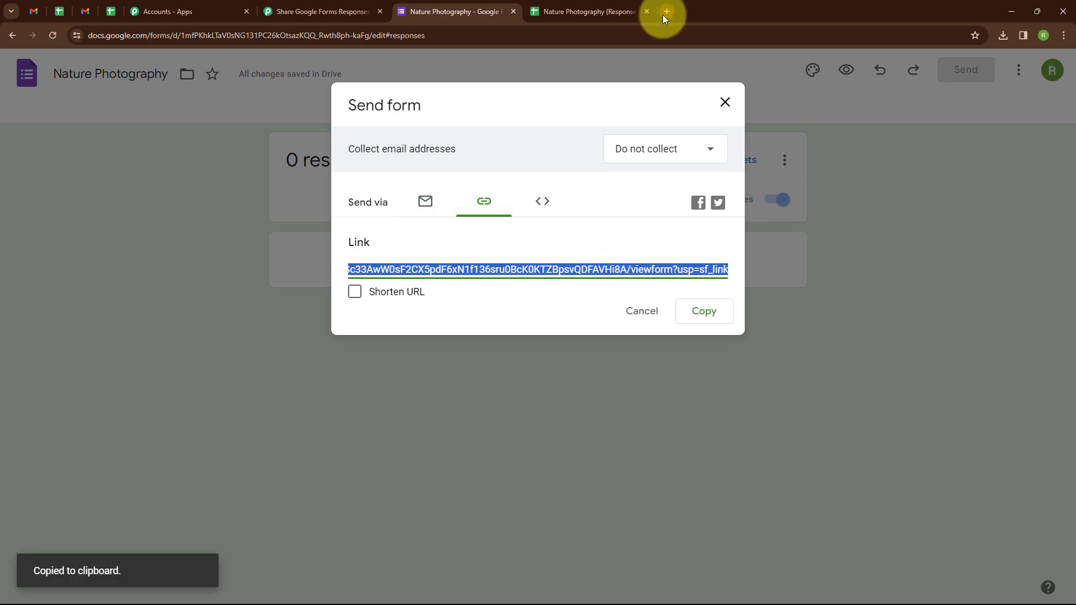
{"action": "left_click", "coordinate": [666, 11]}
Fill in a test name, e-mail address and phone number on the form.
{"action": "scroll", "coordinate": [504, 252], "scroll_direction": "down", "scroll_amount": 3}
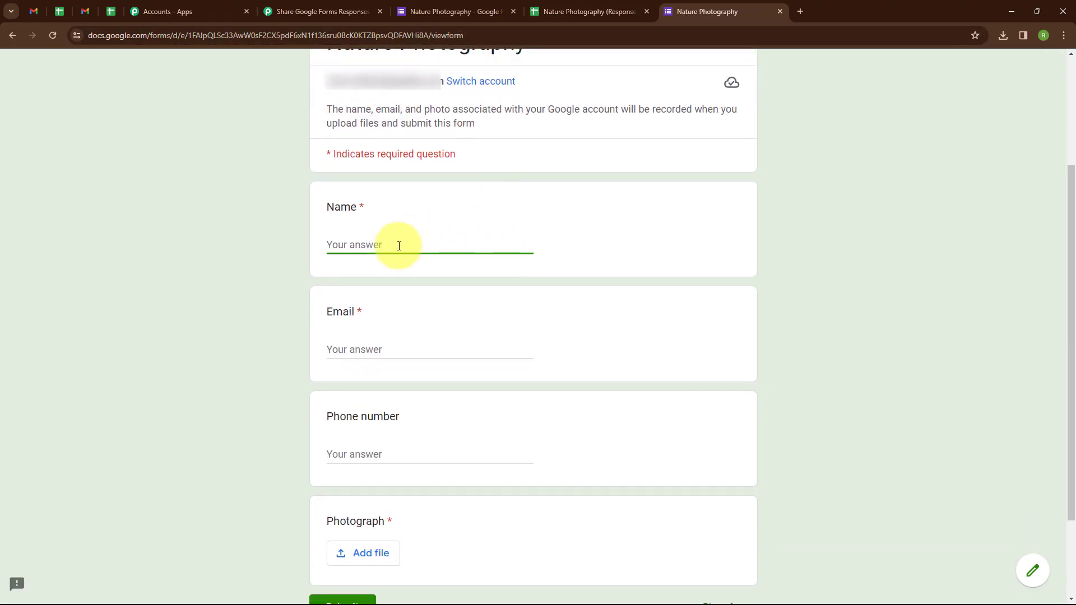
{"action": "type", "text": "Demo"}
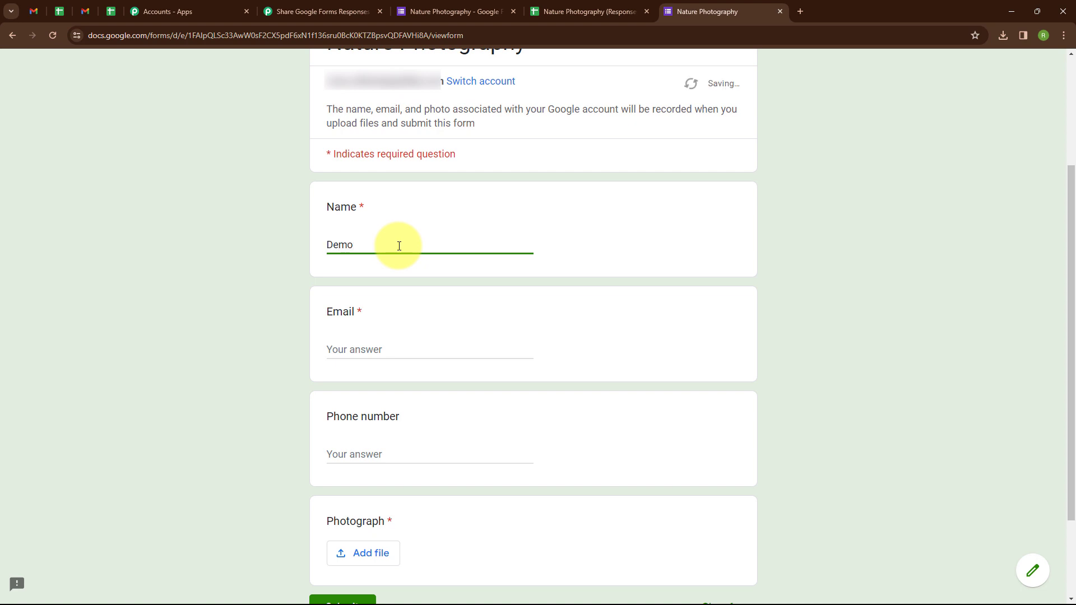
{"action": "type", "text": " User"}
{"action": "left_click", "coordinate": [368, 345]}
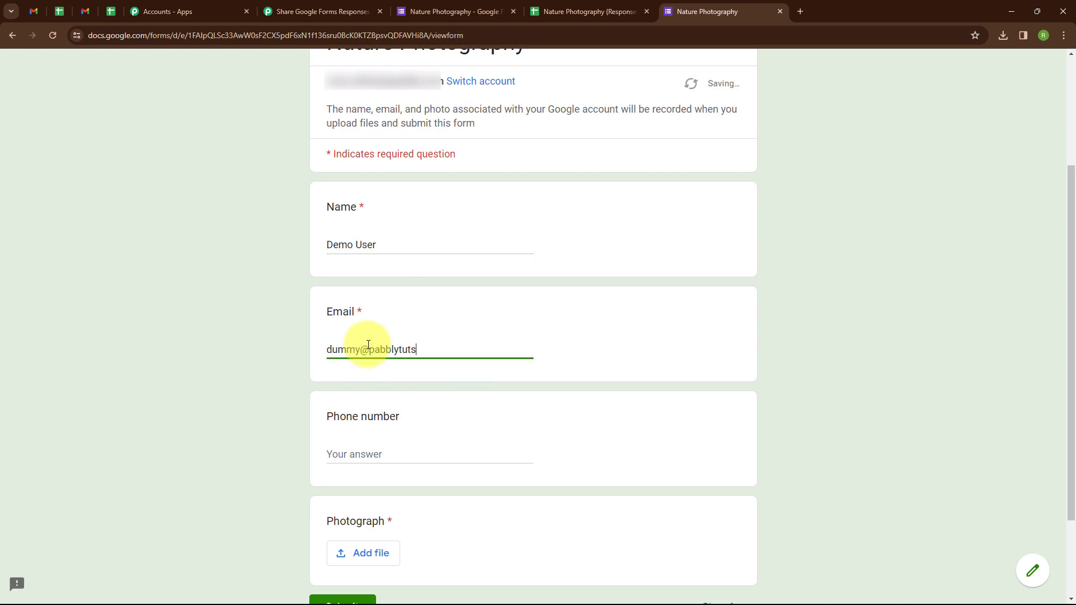
{"action": "scroll", "coordinate": [370, 342], "scroll_direction": "down", "scroll_amount": 2}
{"action": "left_click", "coordinate": [375, 336]}
{"action": "type", "text": "9"}
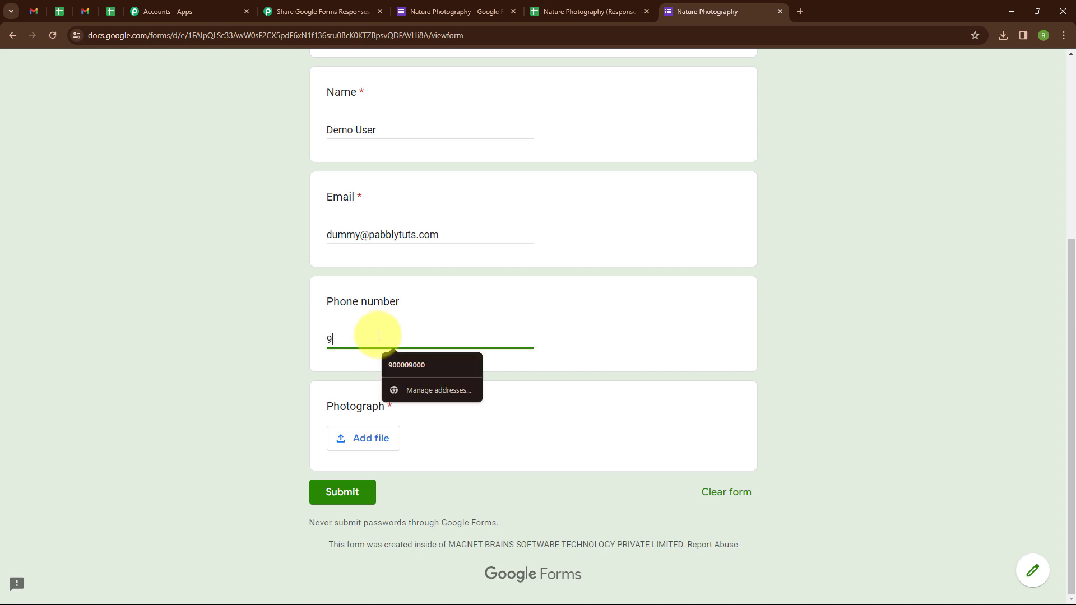
{"action": "type", "text": "00009000"}
Attach a photo from Downloads, submit the response, and confirm it reached the sheet.
{"action": "left_click", "coordinate": [348, 438]}
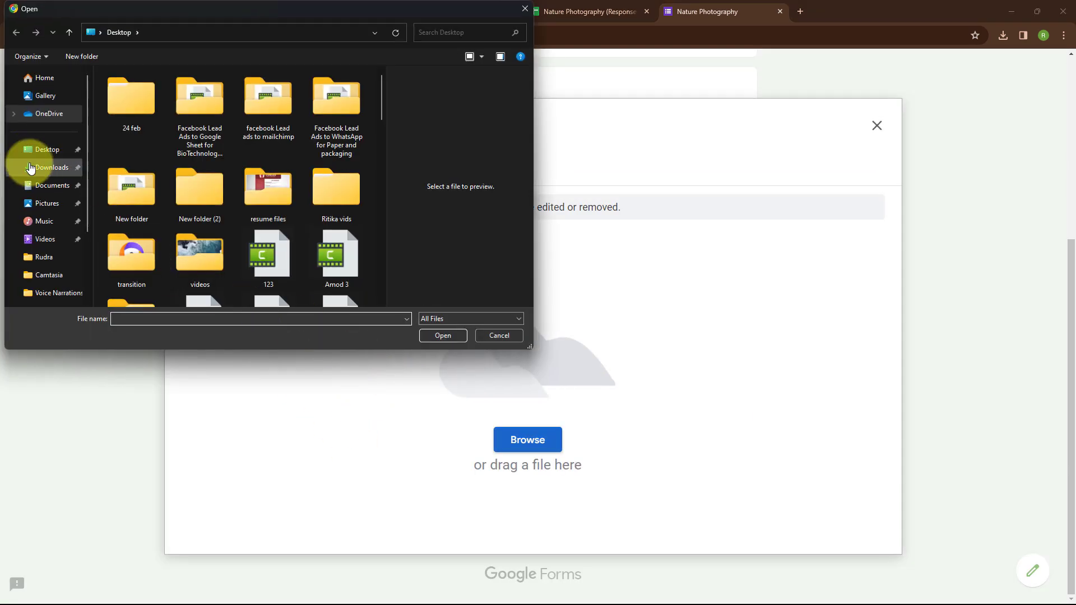
{"action": "left_click", "coordinate": [31, 167]}
{"action": "double_click", "coordinate": [267, 120]}
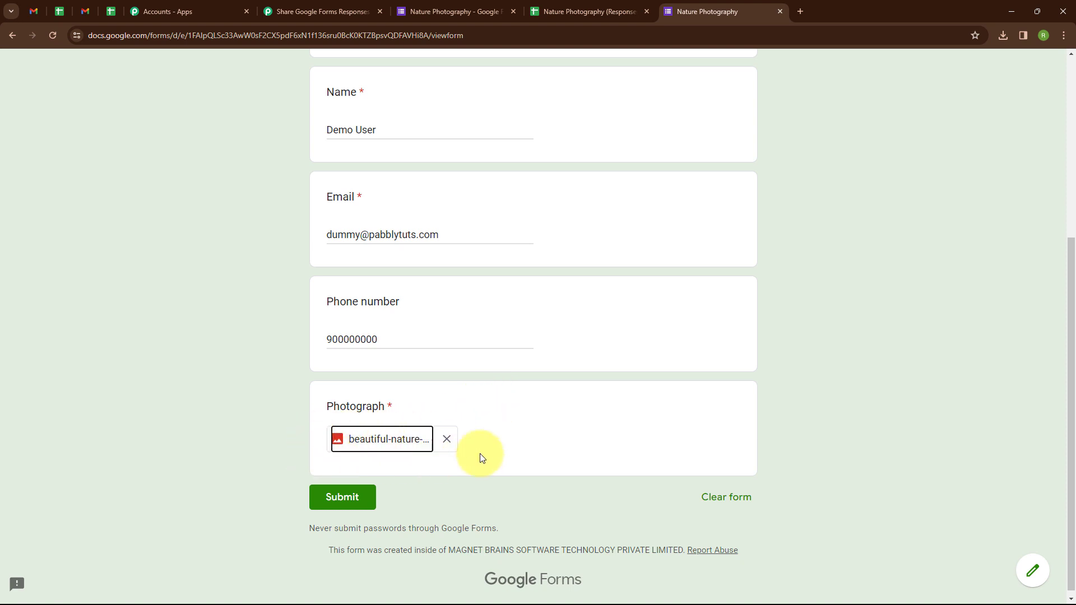
{"action": "left_click", "coordinate": [327, 498]}
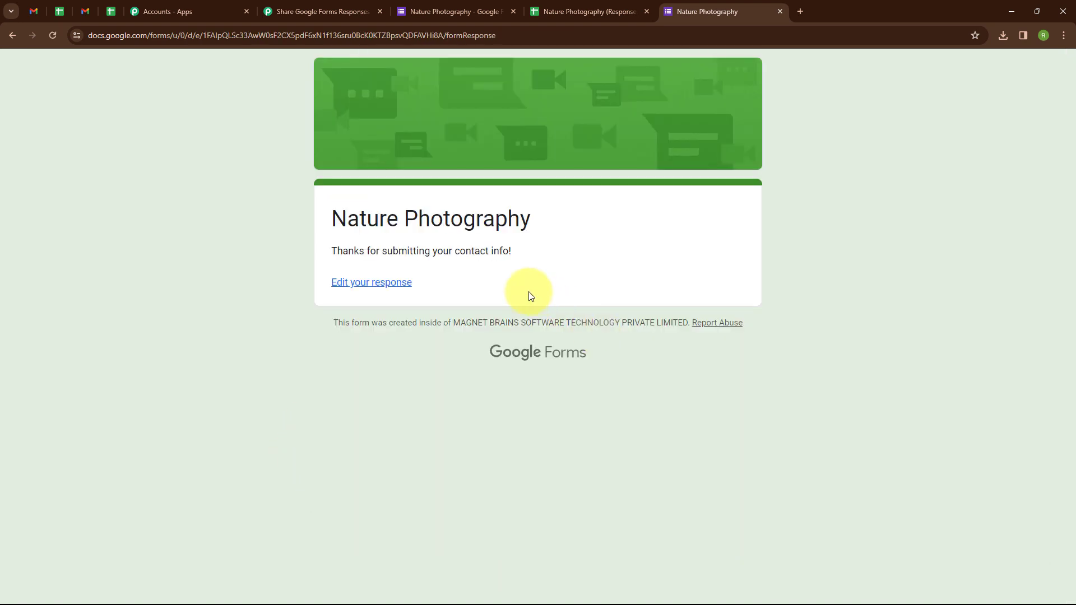
{"action": "left_click", "coordinate": [576, 19]}
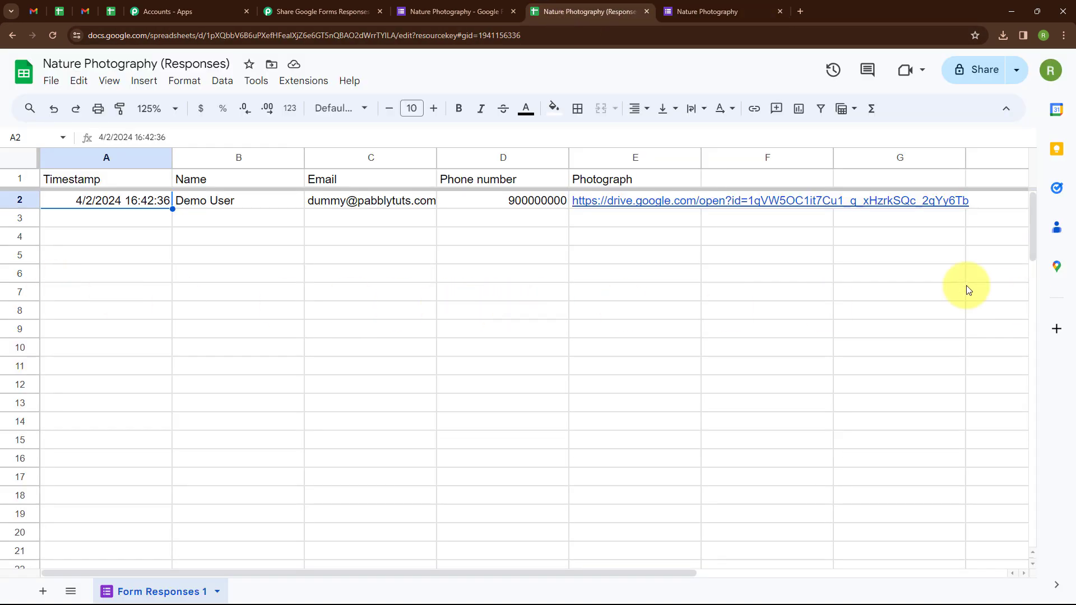
{"action": "left_click", "coordinate": [286, 9]}
Choose Text Formatter by Pabbly as the action step's app.
{"action": "scroll", "coordinate": [416, 271], "scroll_direction": "down", "scroll_amount": 12}
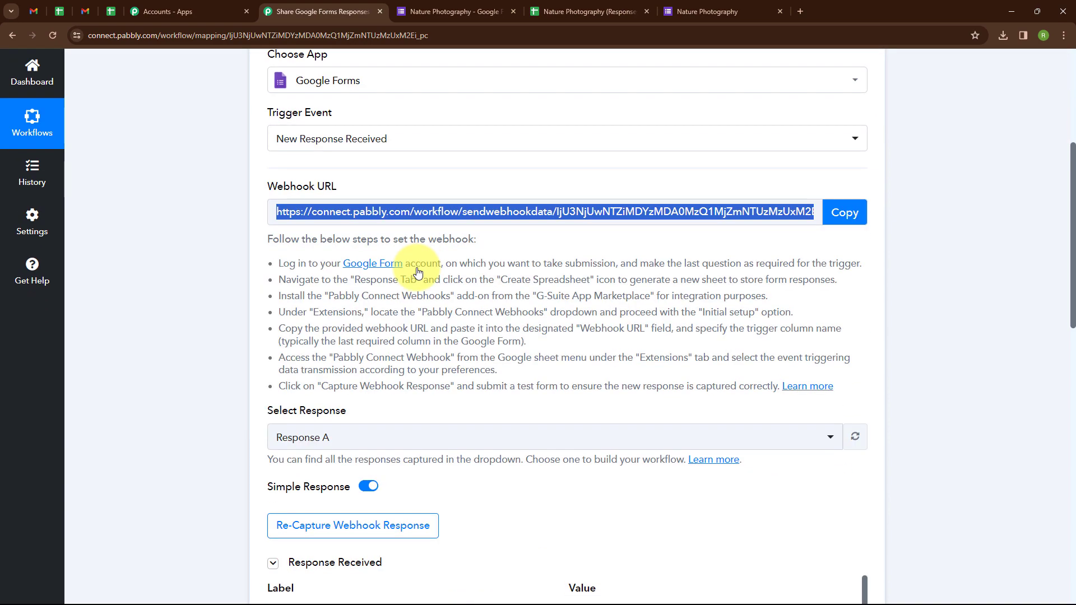
{"action": "scroll", "coordinate": [416, 272], "scroll_direction": "down", "scroll_amount": 1}
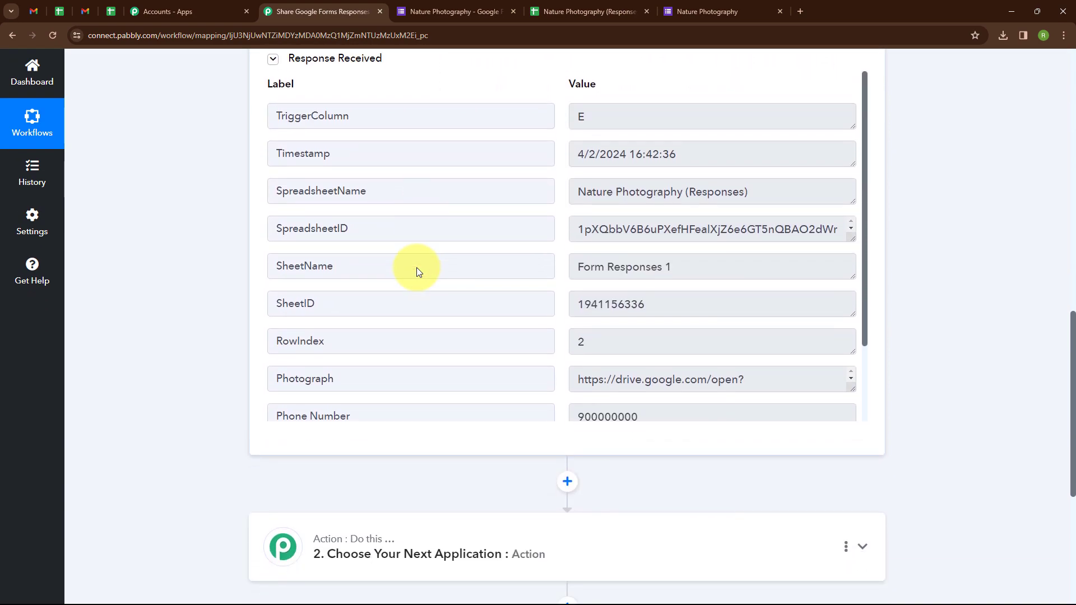
{"action": "scroll", "coordinate": [415, 267], "scroll_direction": "up", "scroll_amount": 13}
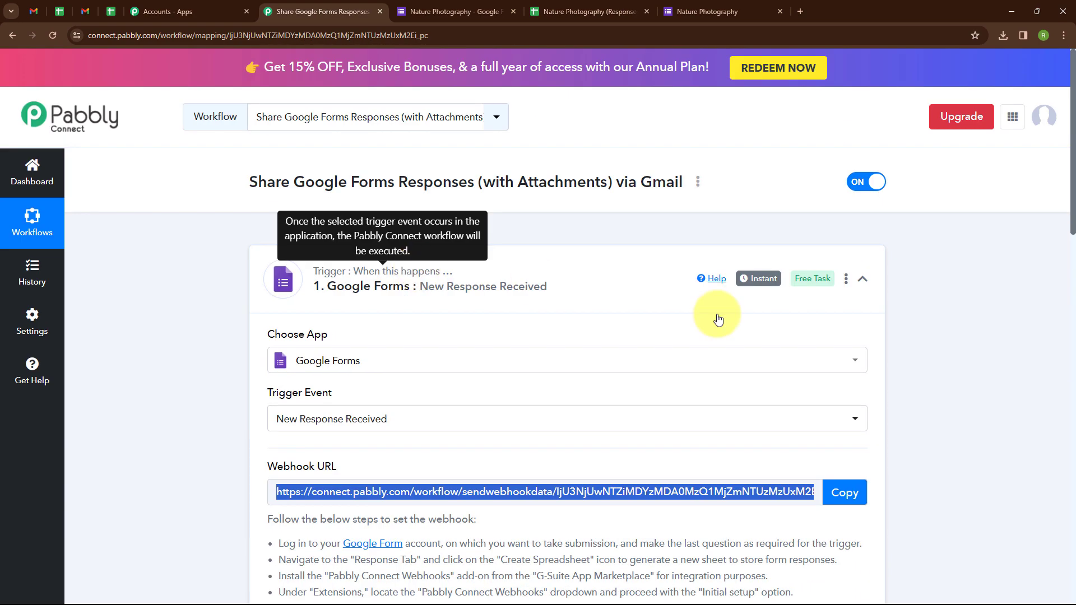
{"action": "left_click", "coordinate": [862, 280]}
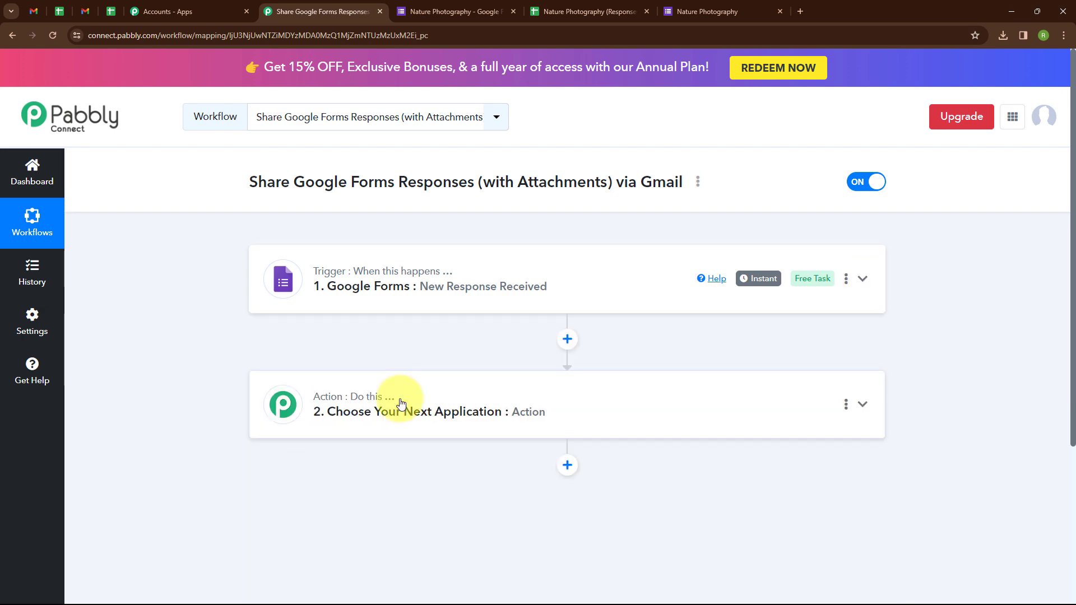
{"action": "left_click", "coordinate": [400, 403]}
{"action": "scroll", "coordinate": [400, 404], "scroll_direction": "down", "scroll_amount": 4}
{"action": "left_click", "coordinate": [384, 291]}
{"action": "type", "text": "T"}
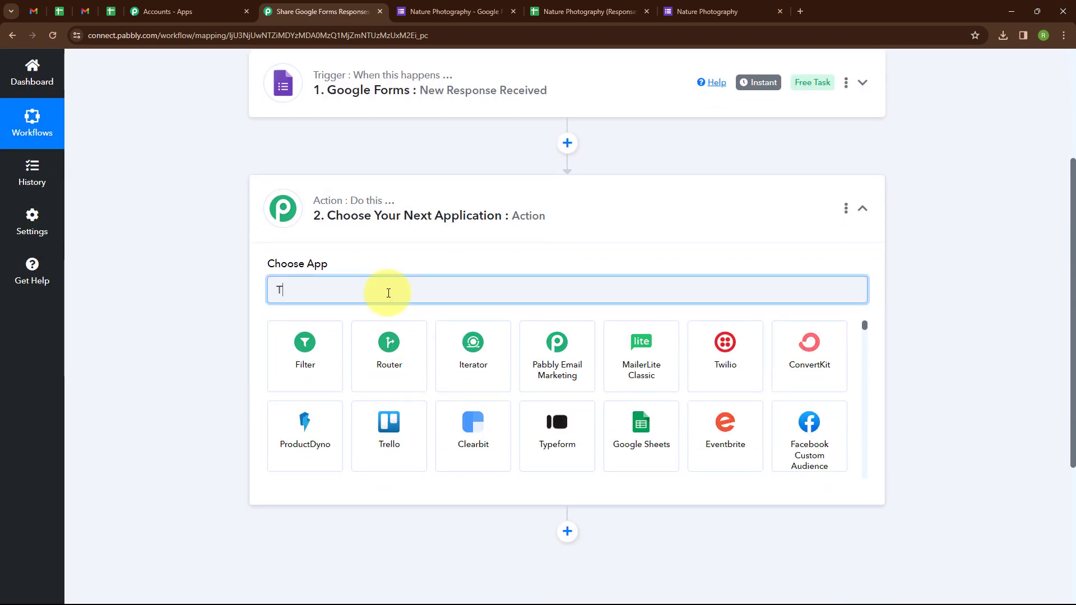
{"action": "type", "text": "ext"}
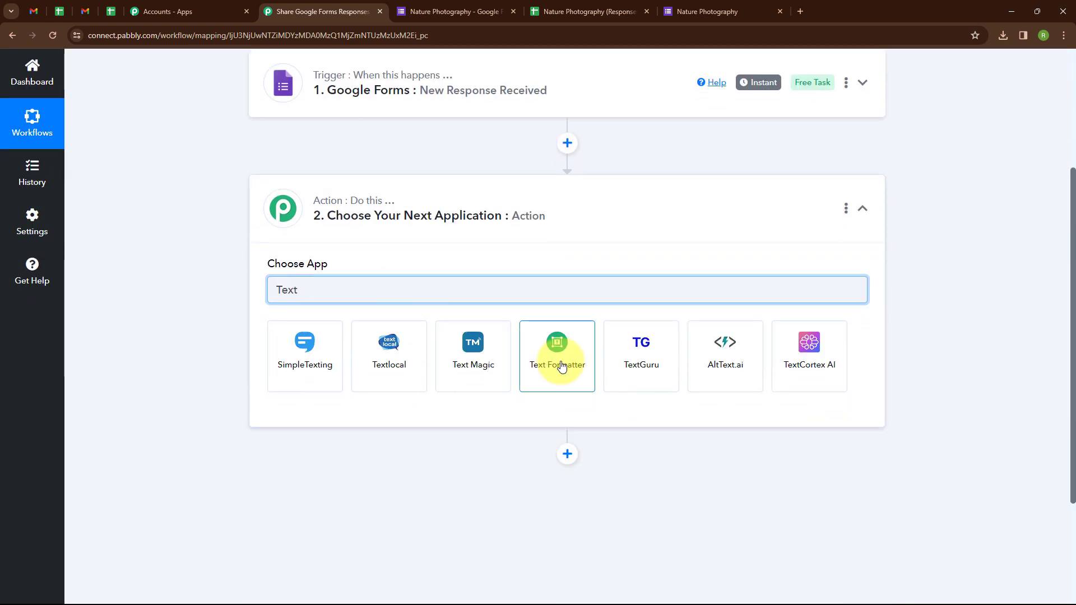
{"action": "left_click", "coordinate": [558, 364]}
Select the Split Text action event and connect the step.
{"action": "left_click", "coordinate": [377, 351]}
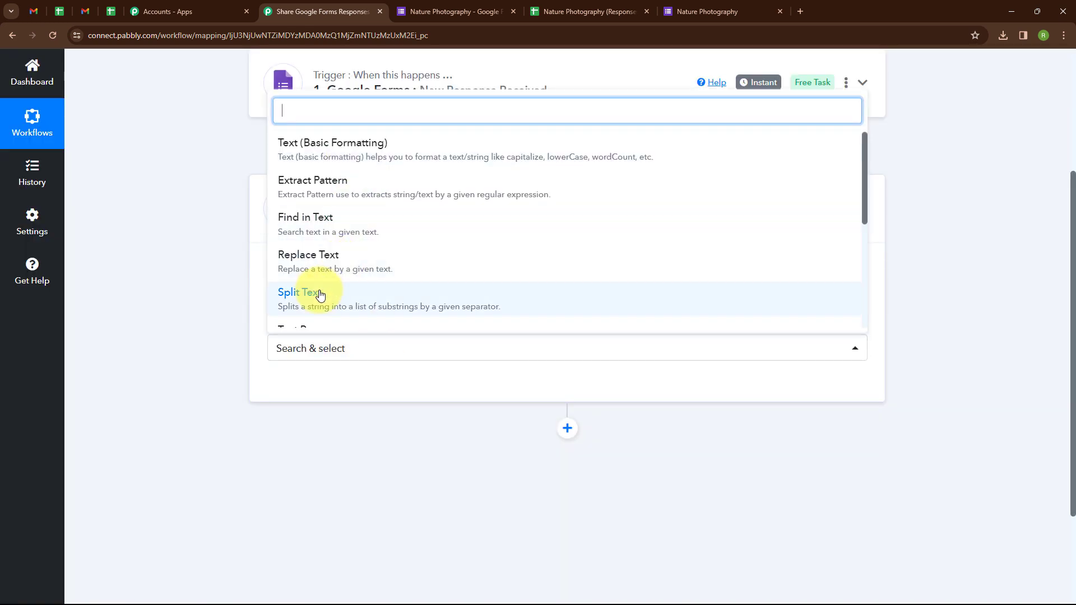
{"action": "left_click", "coordinate": [307, 294]}
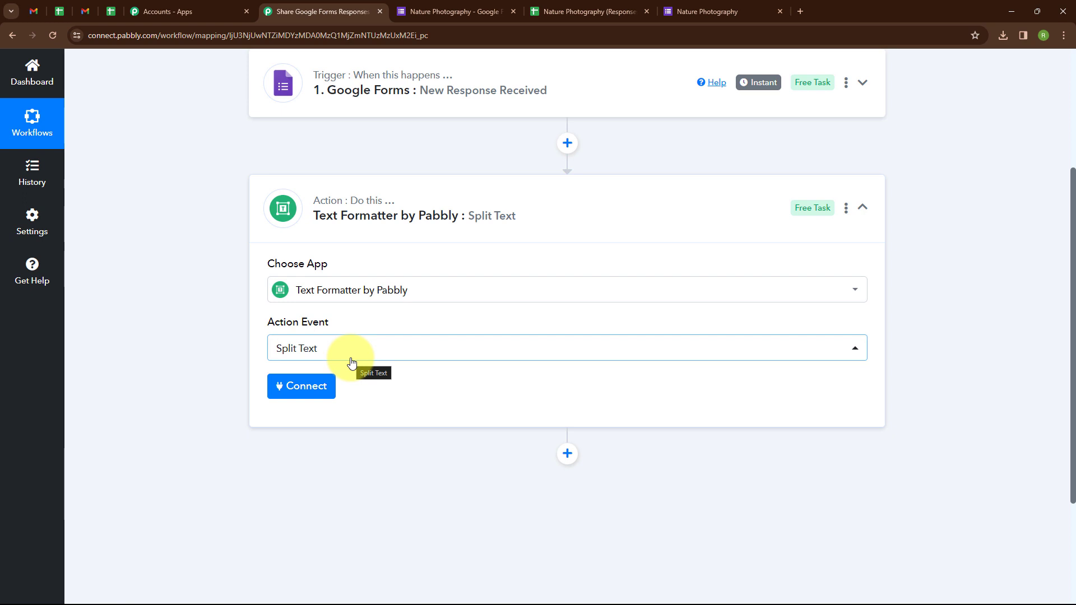
{"action": "left_click", "coordinate": [346, 348]}
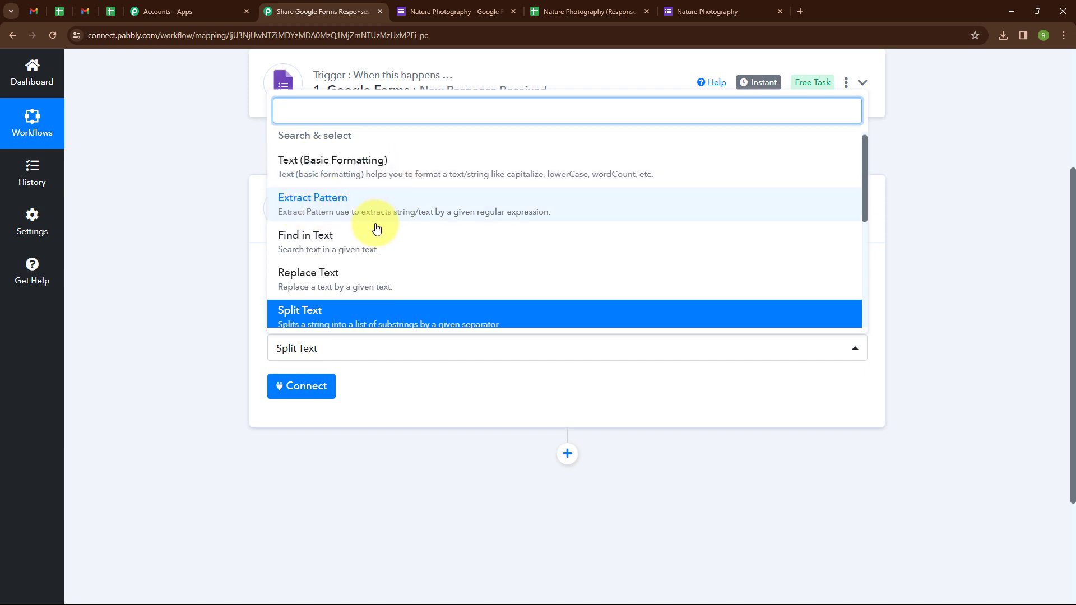
{"action": "scroll", "coordinate": [398, 274], "scroll_direction": "down", "scroll_amount": 1}
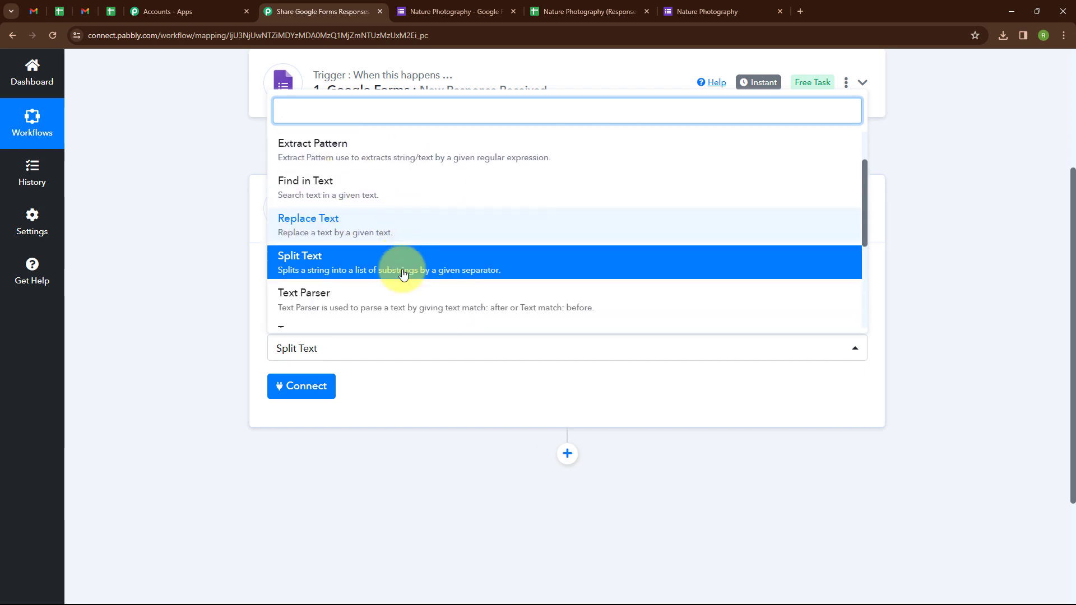
{"action": "scroll", "coordinate": [402, 273], "scroll_direction": "down", "scroll_amount": 3}
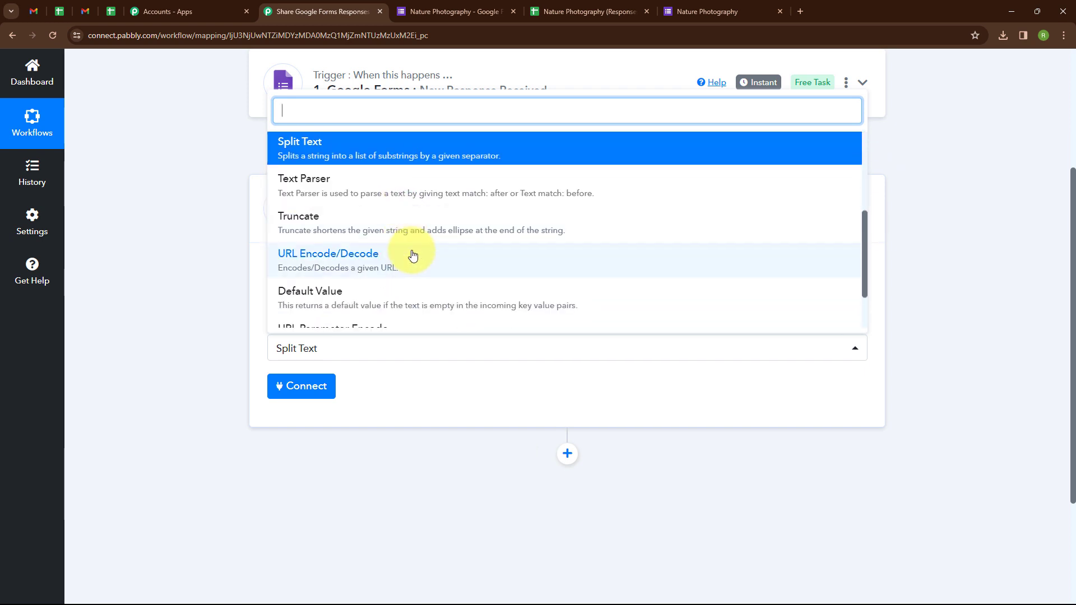
{"action": "left_click", "coordinate": [227, 274]}
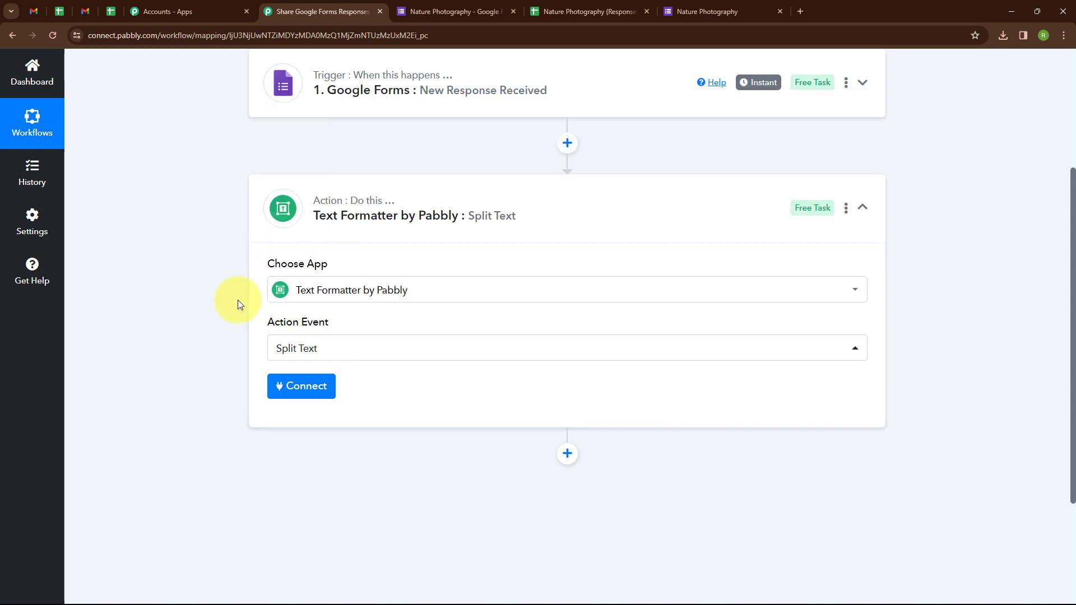
{"action": "left_click", "coordinate": [297, 388]}
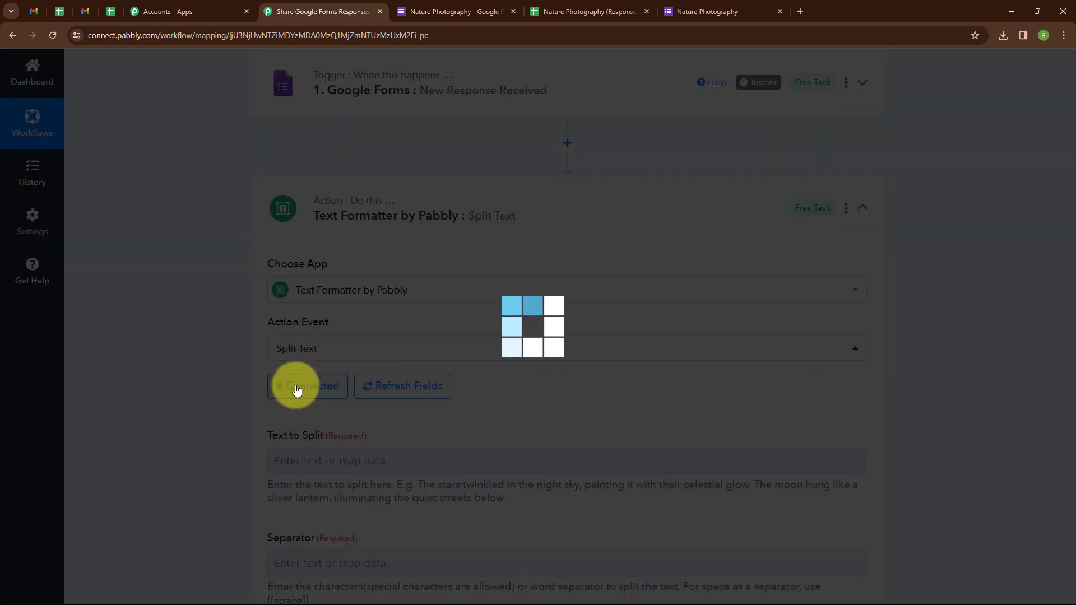
Map the Photograph link into Text to Split with '=' as the separator.
{"action": "scroll", "coordinate": [296, 386], "scroll_direction": "down", "scroll_amount": 4}
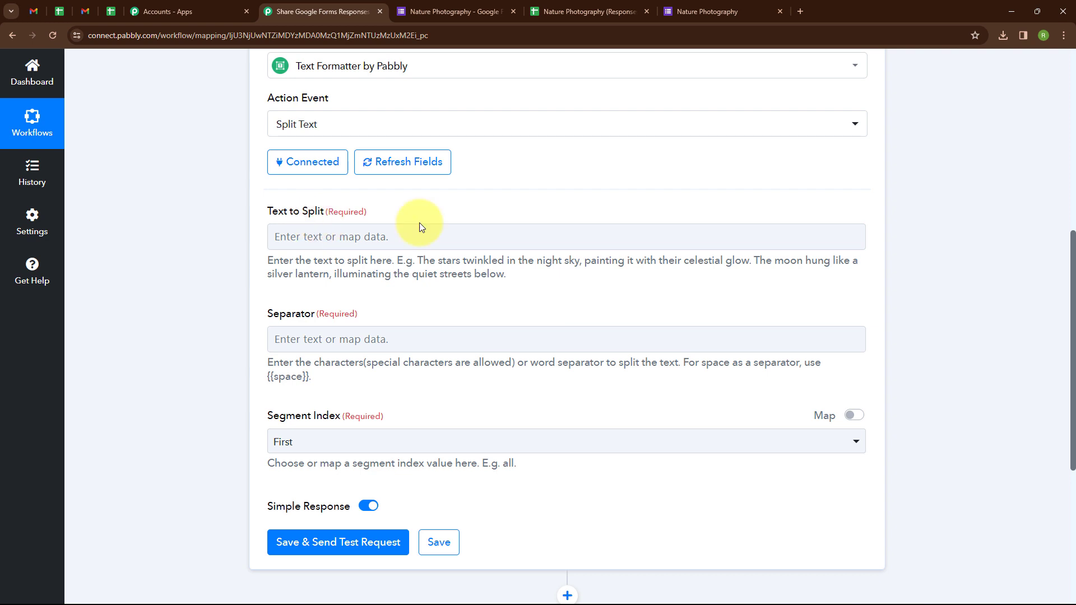
{"action": "left_click", "coordinate": [397, 233]}
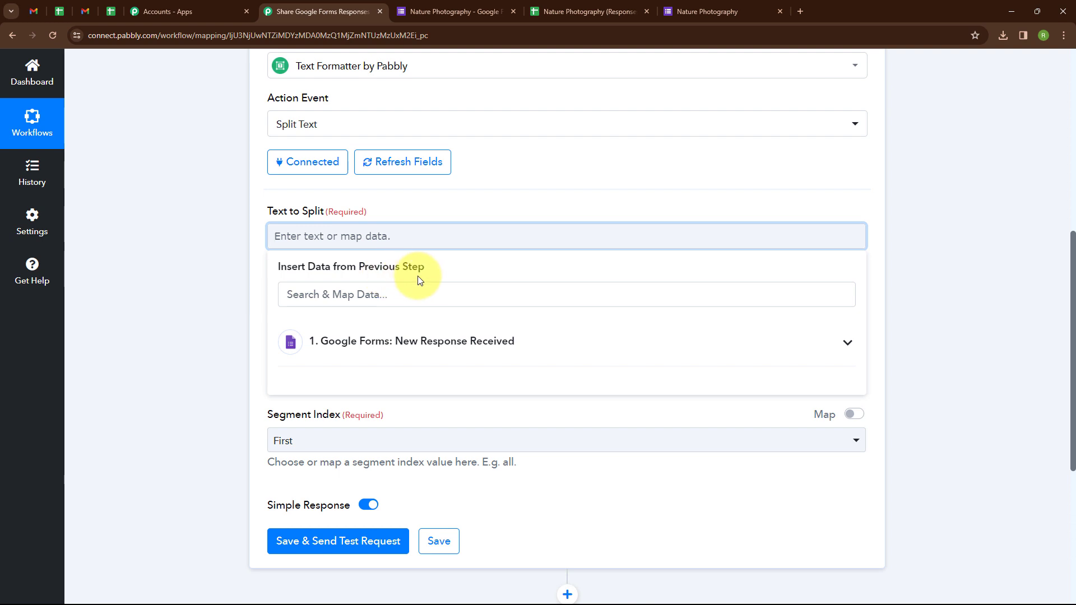
{"action": "left_click", "coordinate": [503, 343]}
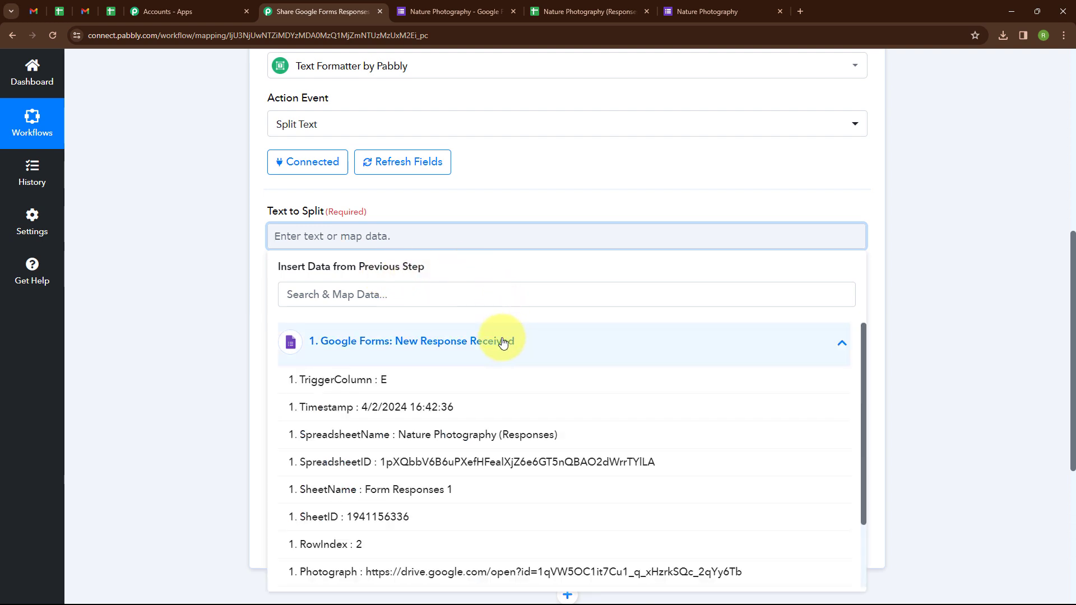
{"action": "left_click", "coordinate": [432, 572]}
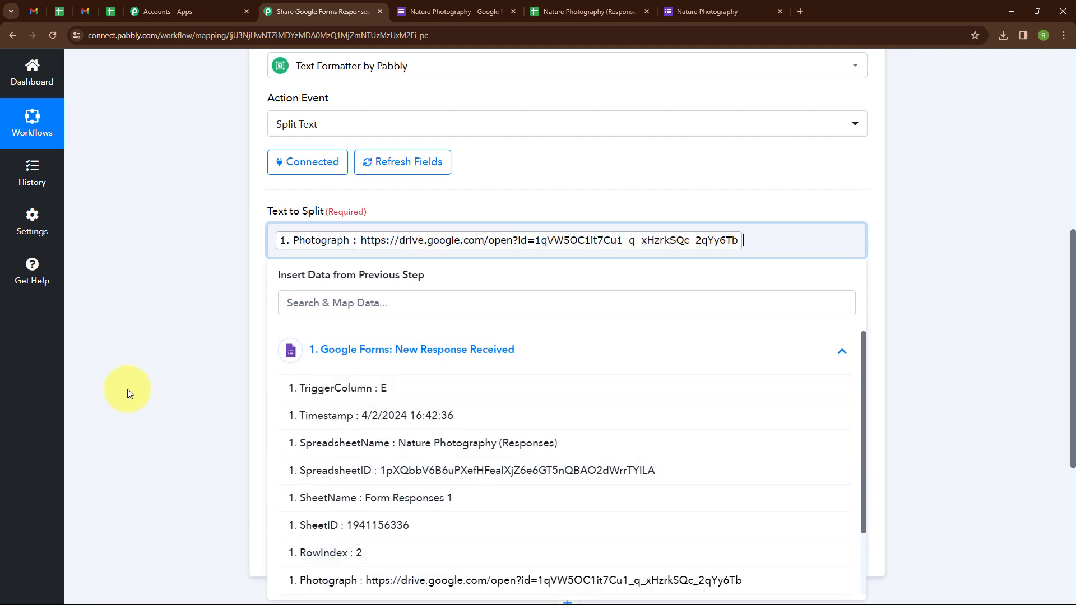
{"action": "left_click", "coordinate": [126, 389]}
{"action": "scroll", "coordinate": [278, 269], "scroll_direction": "down", "scroll_amount": 1}
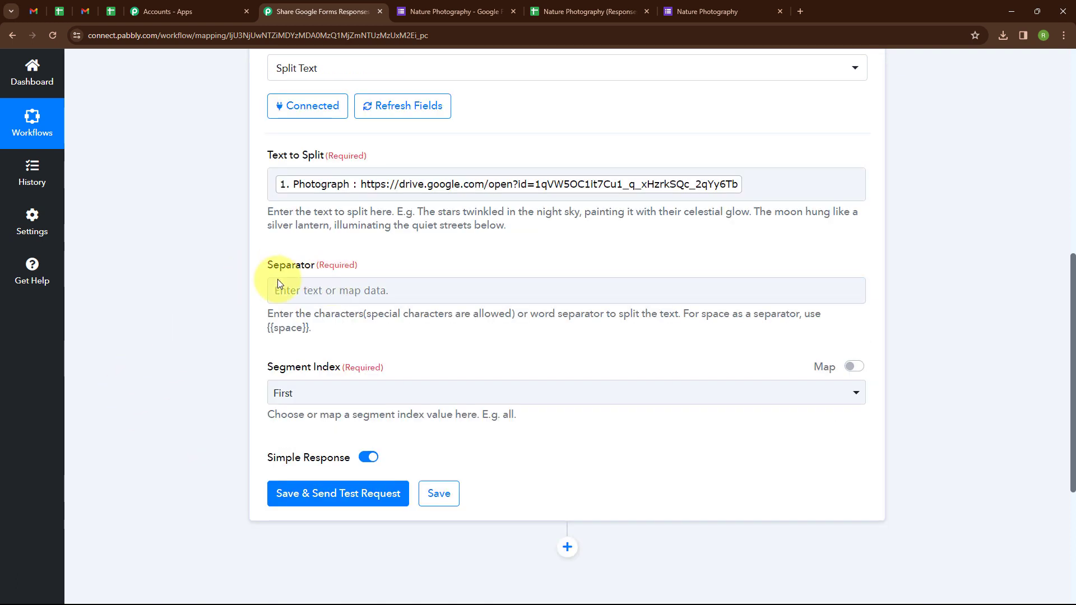
{"action": "left_click", "coordinate": [378, 292]}
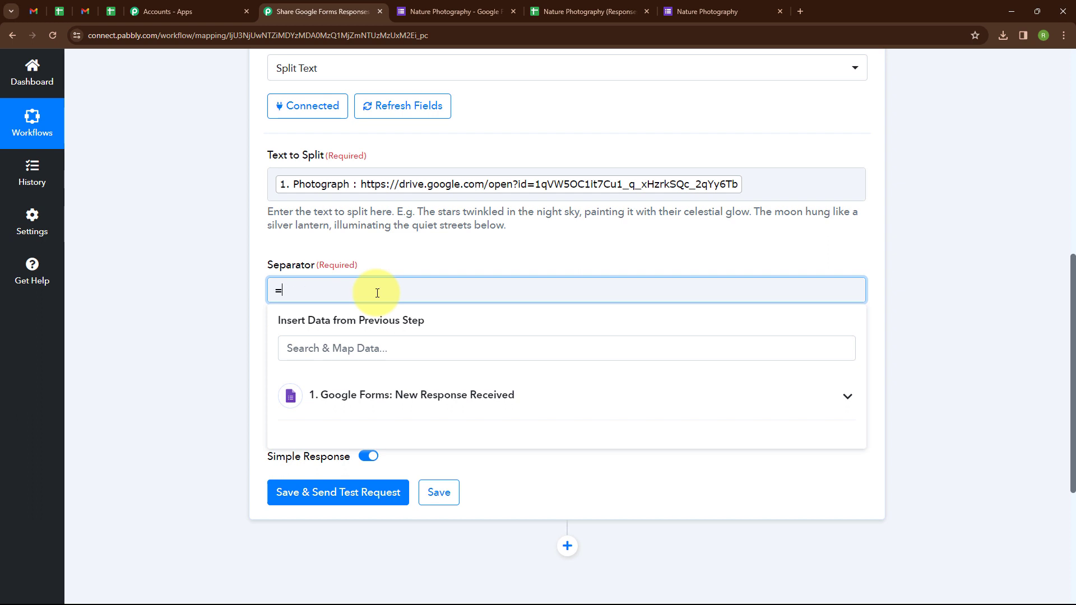
{"action": "left_click", "coordinate": [345, 227]}
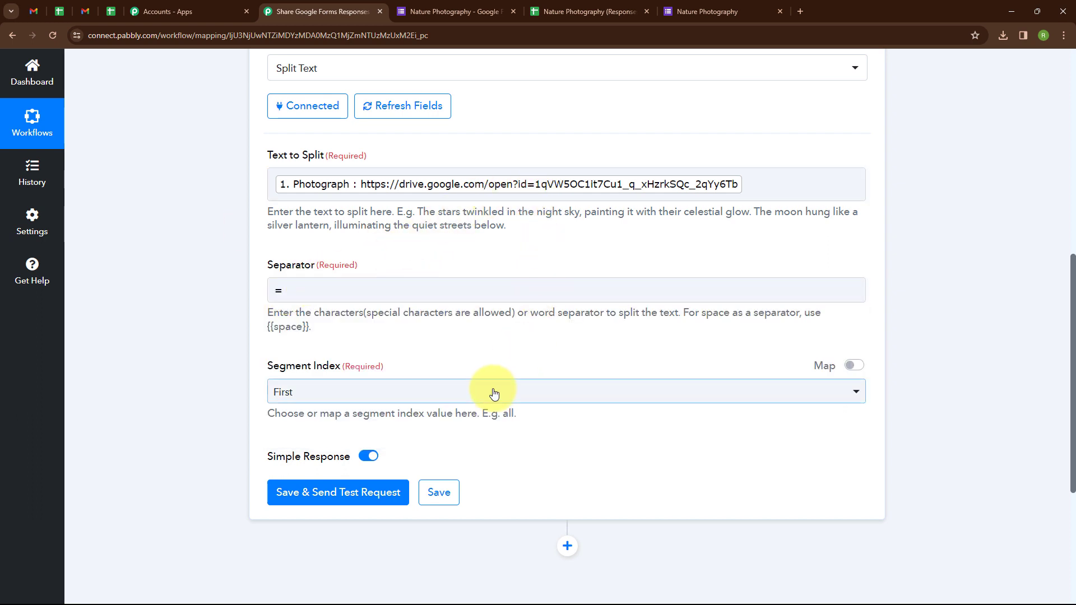
Set Segment Index to Last and test the step, returning the photo's file ID.
{"action": "left_click", "coordinate": [452, 402]}
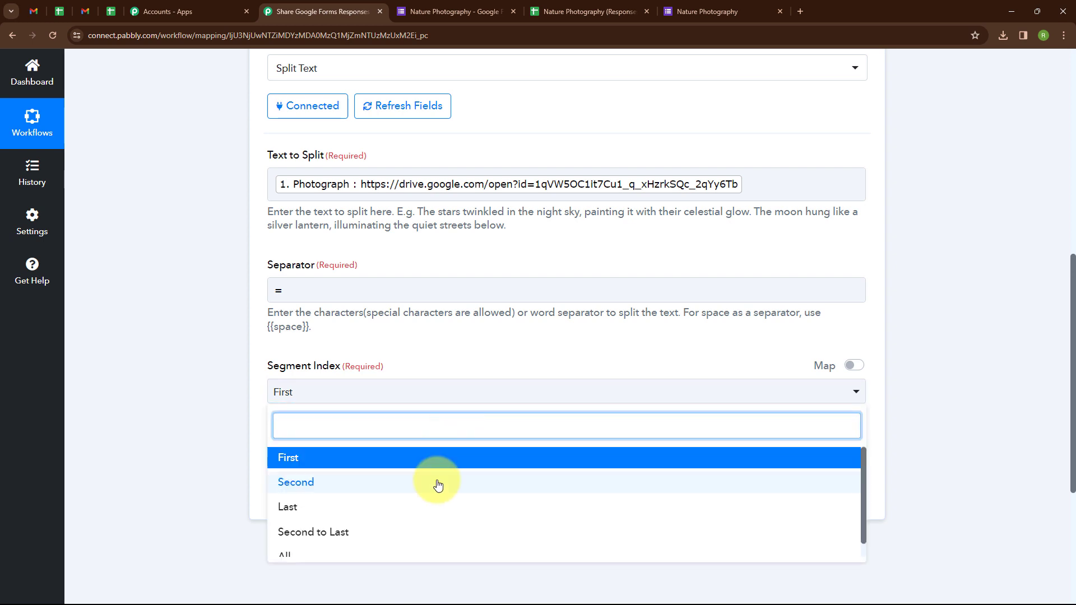
{"action": "left_click", "coordinate": [432, 507]}
{"action": "left_click", "coordinate": [122, 422]}
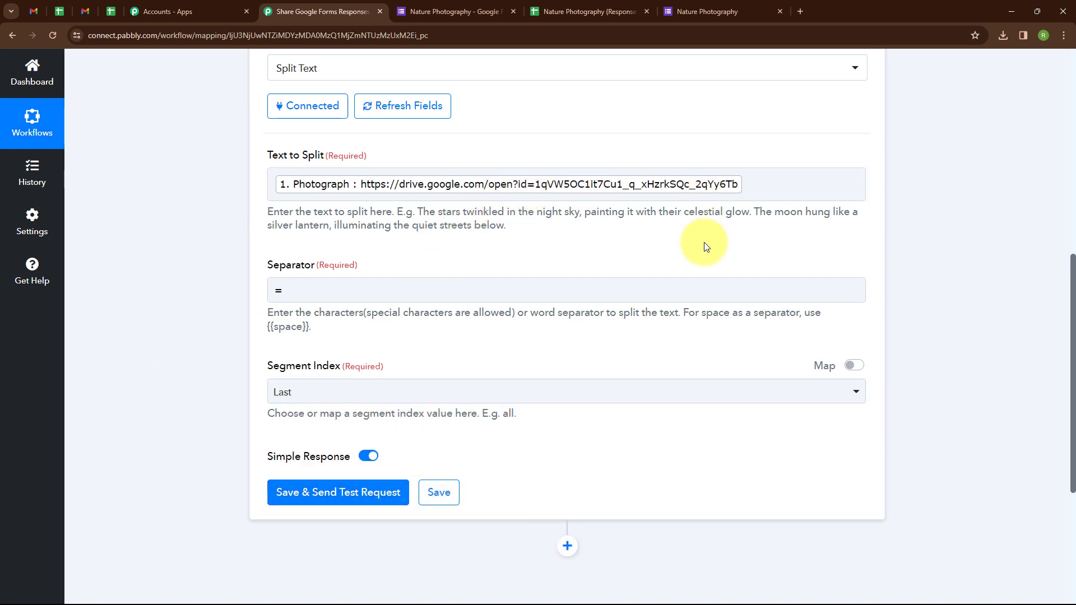
{"action": "scroll", "coordinate": [392, 336], "scroll_direction": "down", "scroll_amount": 2}
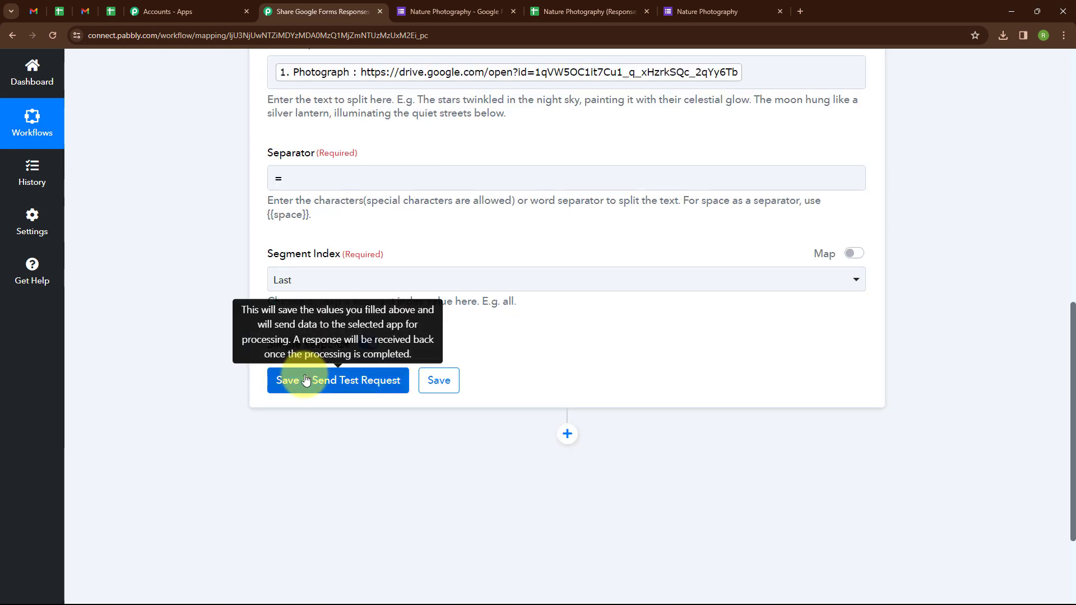
{"action": "left_click", "coordinate": [306, 381]}
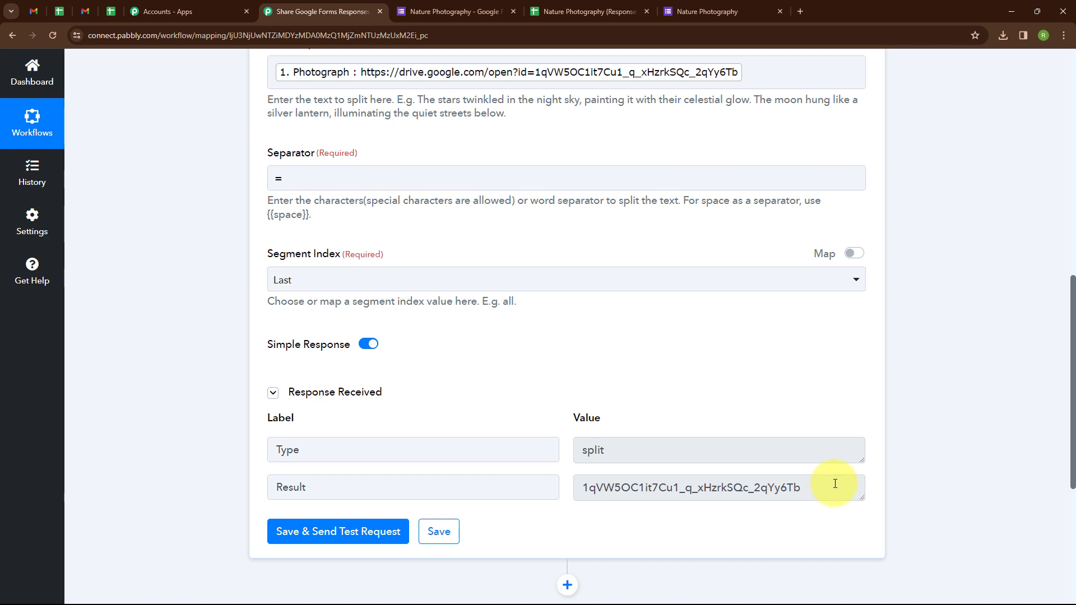
{"action": "scroll", "coordinate": [549, 459], "scroll_direction": "down", "scroll_amount": 2}
{"action": "left_click", "coordinate": [567, 471]}
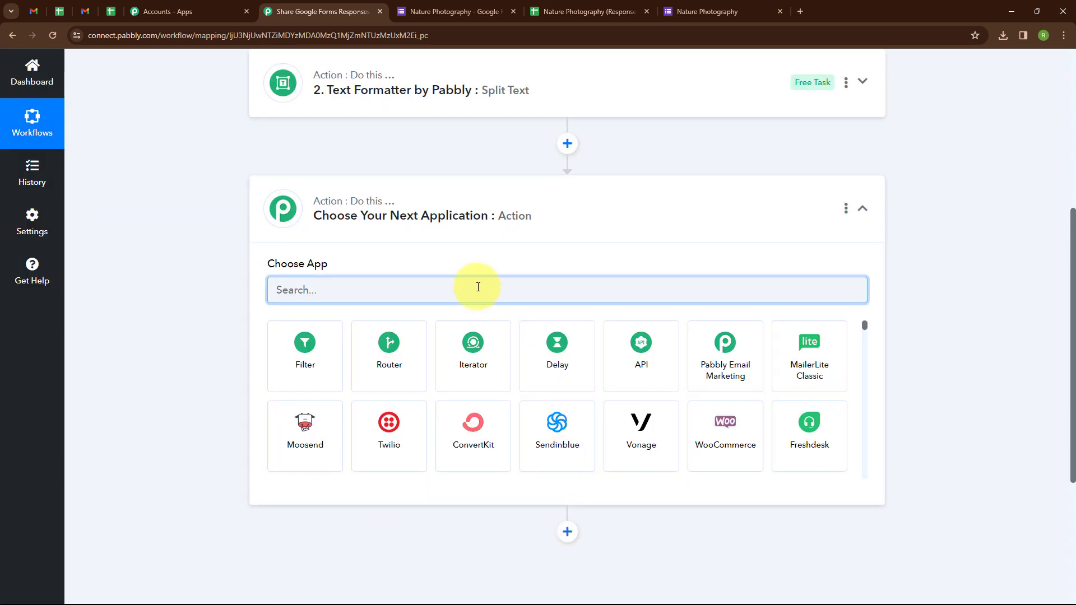
Make the new step Google Drive with the Get File or Folder by ID action.
{"action": "type", "text": "G"}
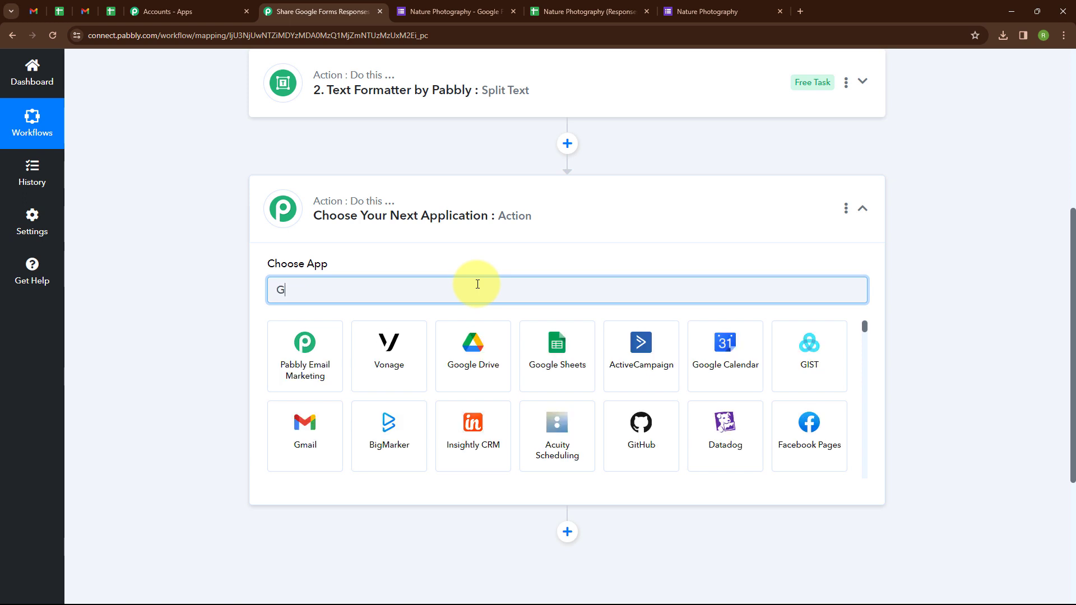
{"action": "type", "text": "oog"}
{"action": "left_click", "coordinate": [303, 343]}
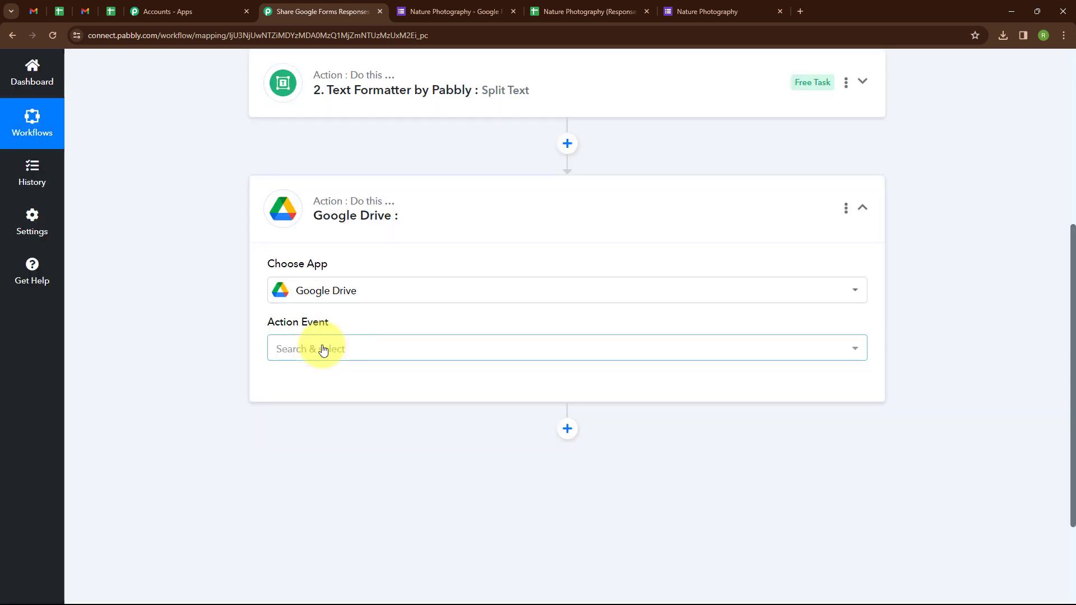
{"action": "left_click", "coordinate": [319, 348]}
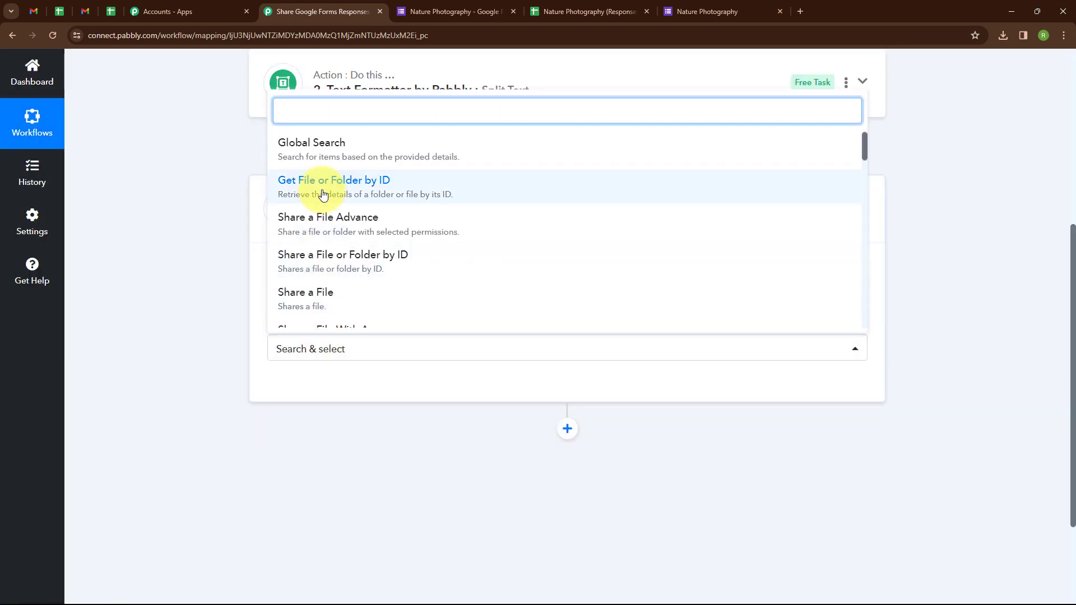
{"action": "left_click", "coordinate": [323, 194]}
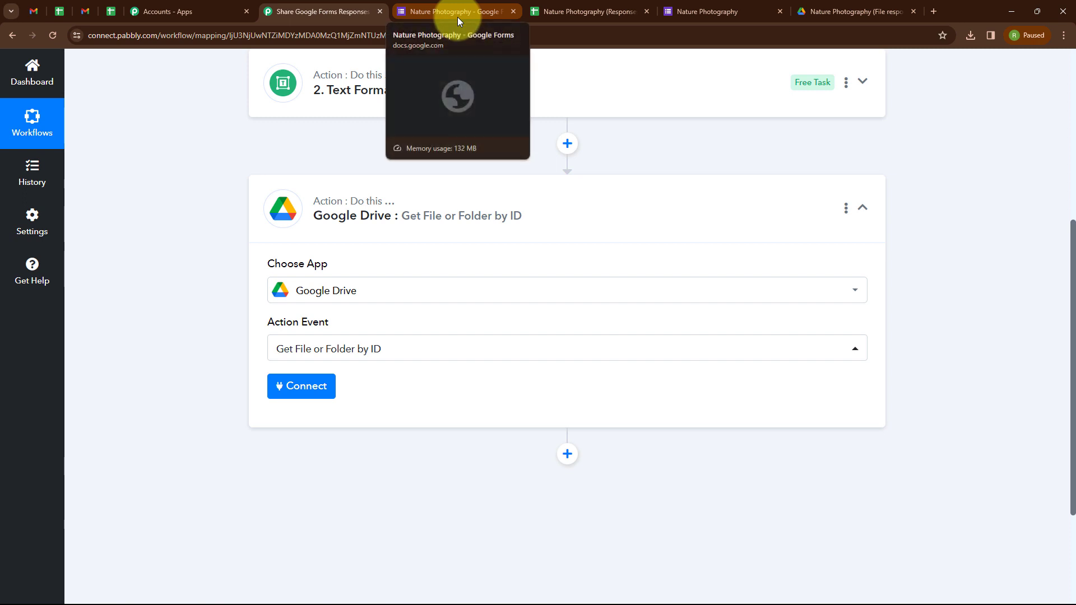
View the Nature Photography (File responses) folder in Google Drive, which holds no files.
{"action": "left_click", "coordinate": [800, 7]}
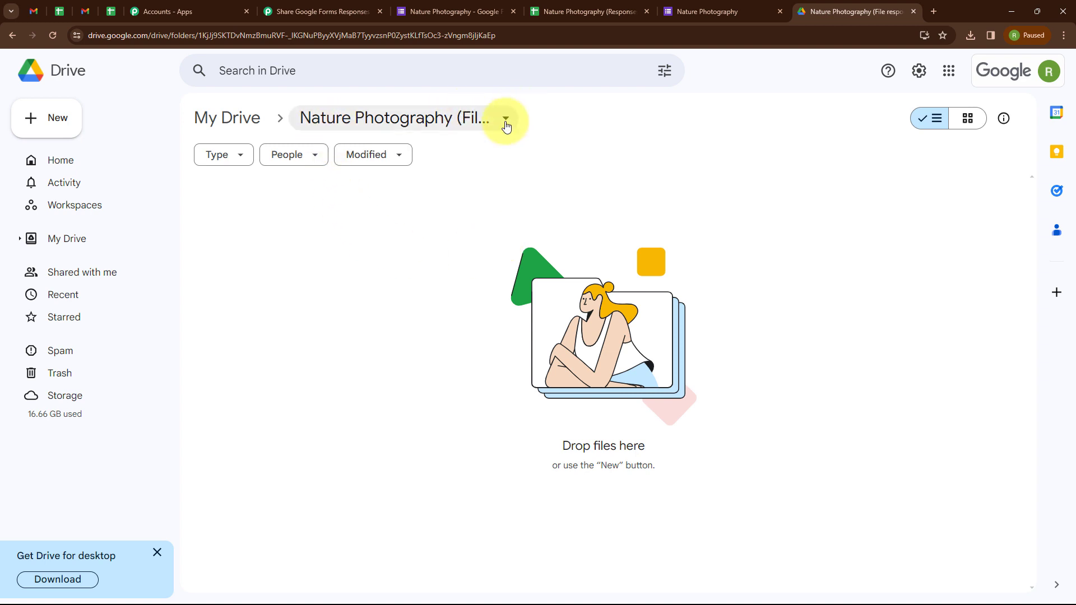
Authorize a new Google account connection for the Get File or Folder by ID step.
{"action": "left_click", "coordinate": [336, 11]}
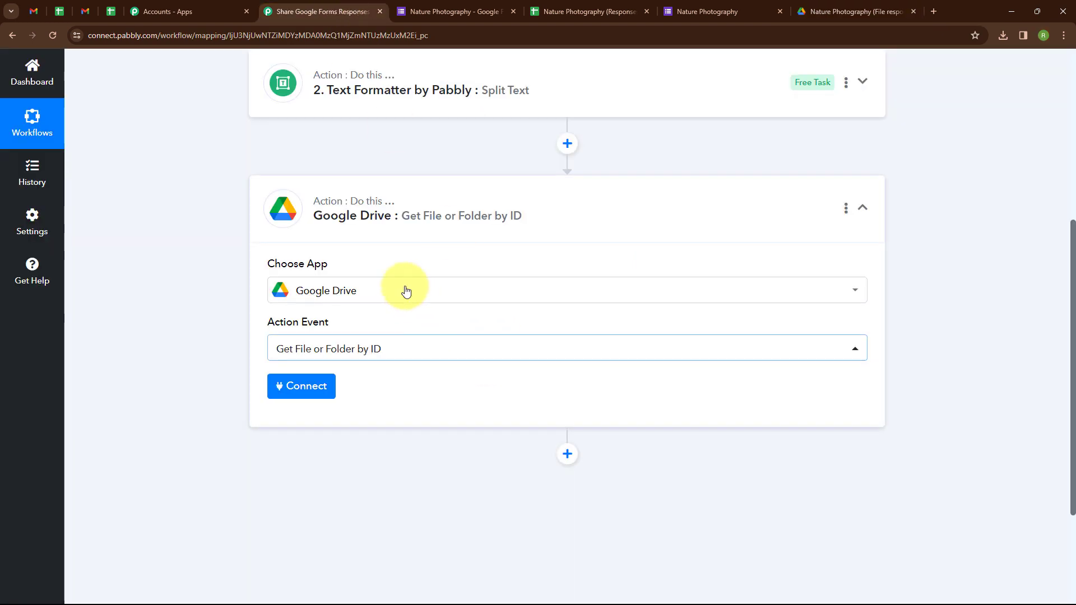
{"action": "left_click", "coordinate": [355, 246]}
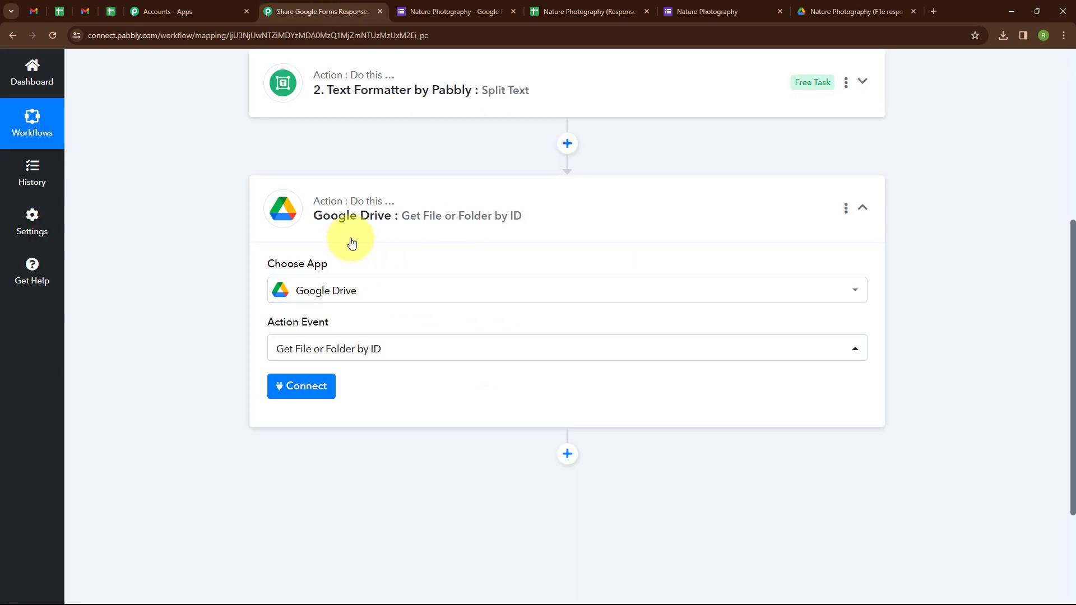
{"action": "left_click", "coordinate": [301, 386]}
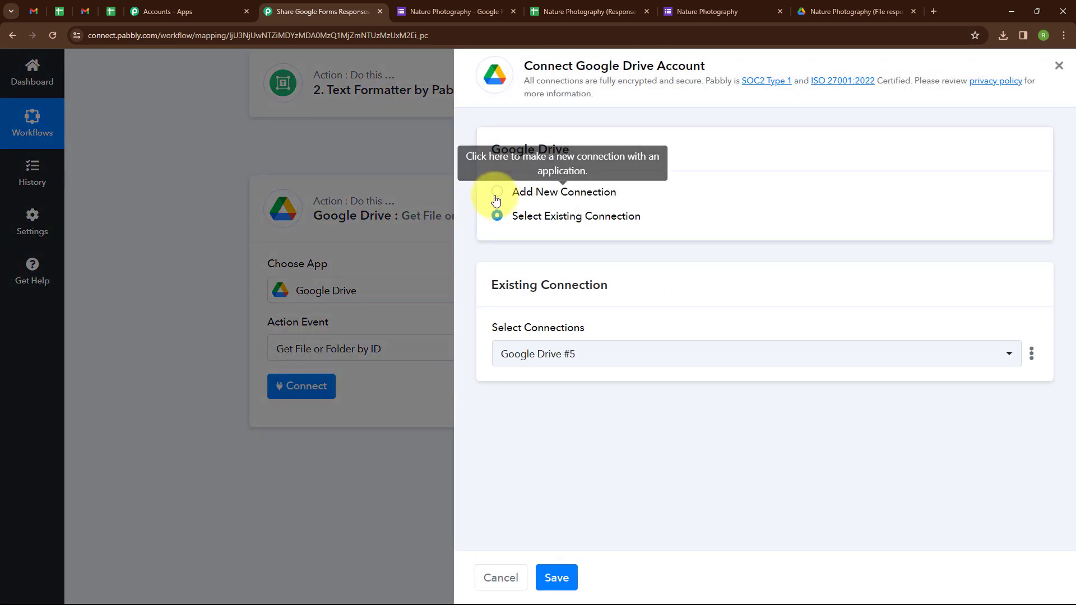
{"action": "left_click", "coordinate": [497, 196]}
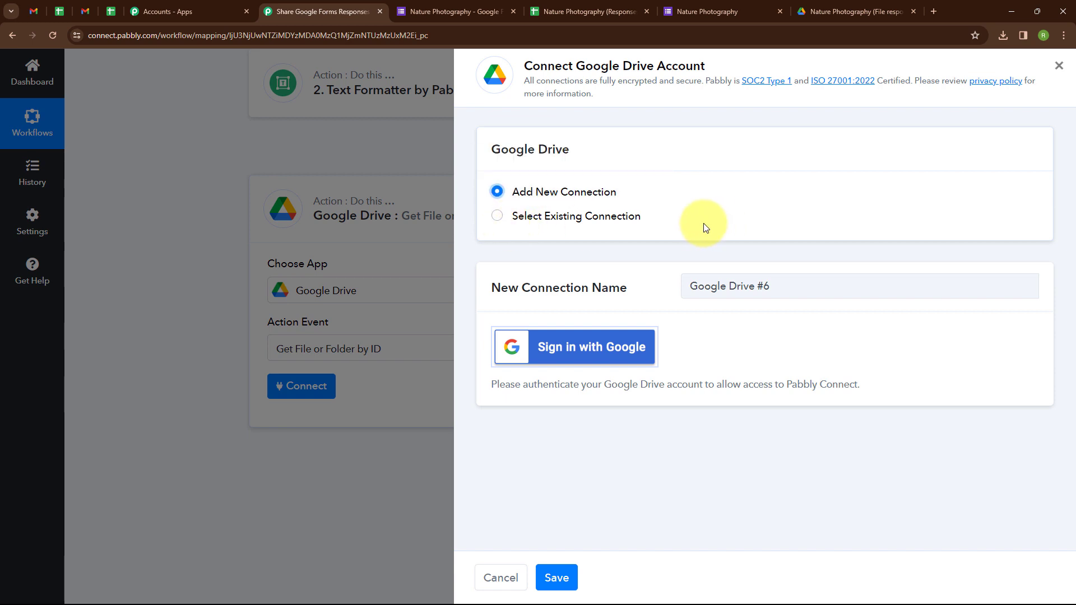
{"action": "left_click", "coordinate": [573, 353]}
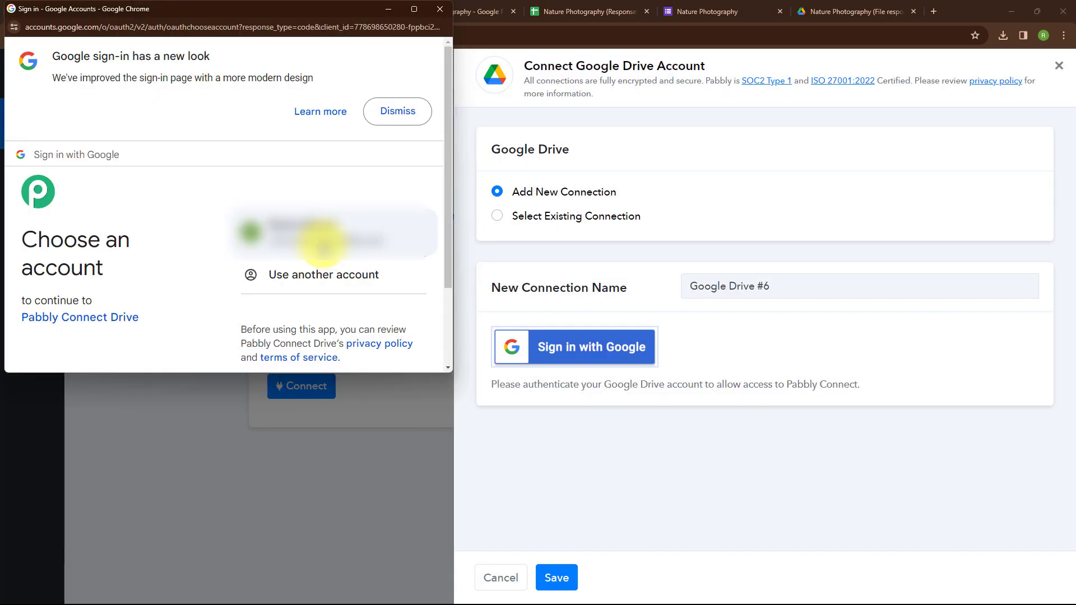
{"action": "left_click", "coordinate": [323, 245]}
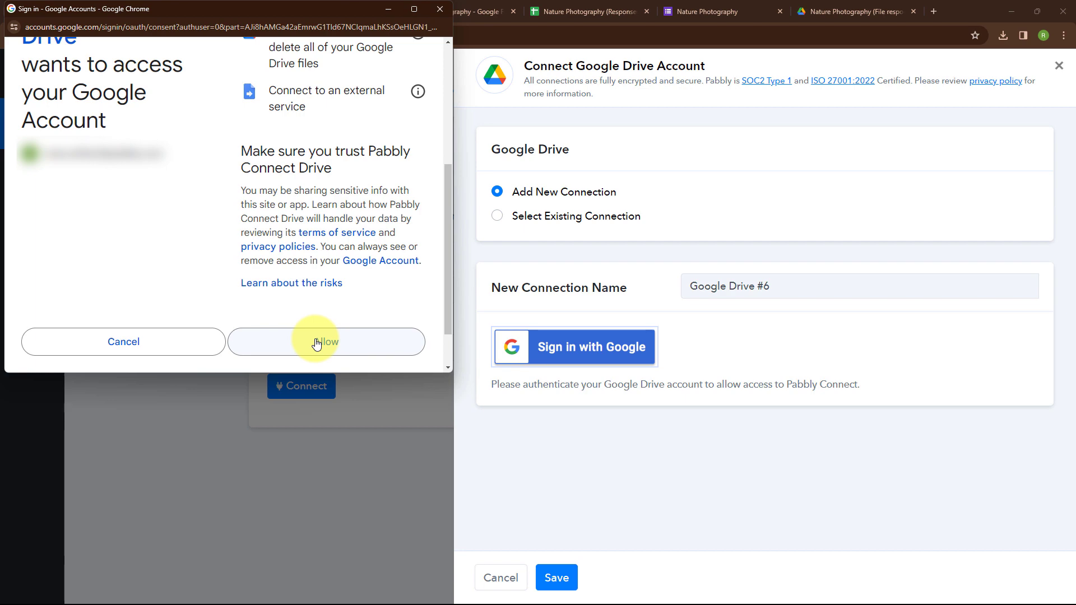
{"action": "left_click", "coordinate": [317, 343]}
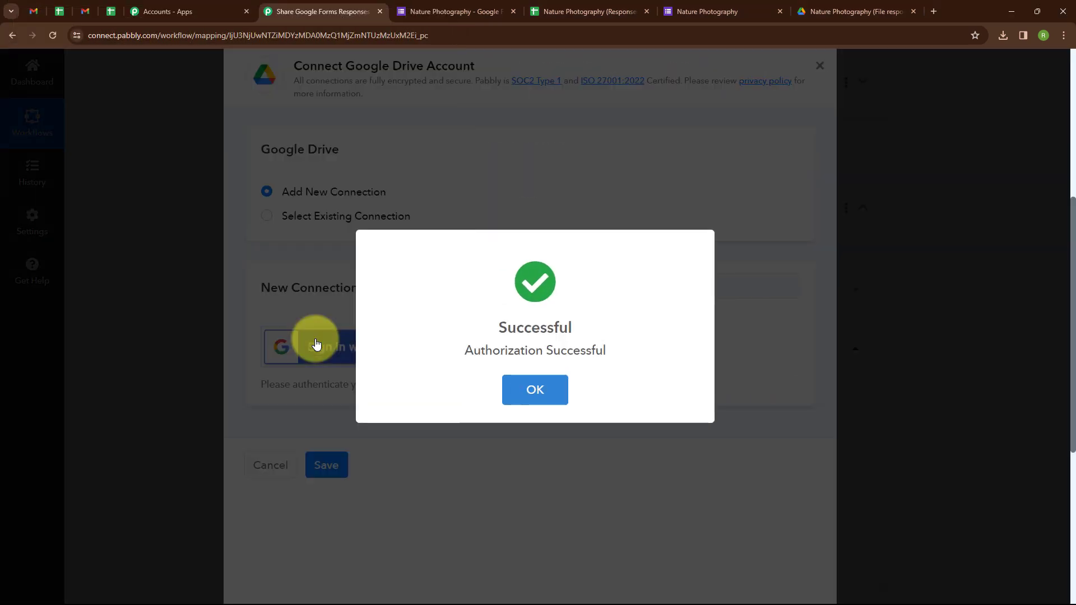
{"action": "left_click", "coordinate": [536, 389]}
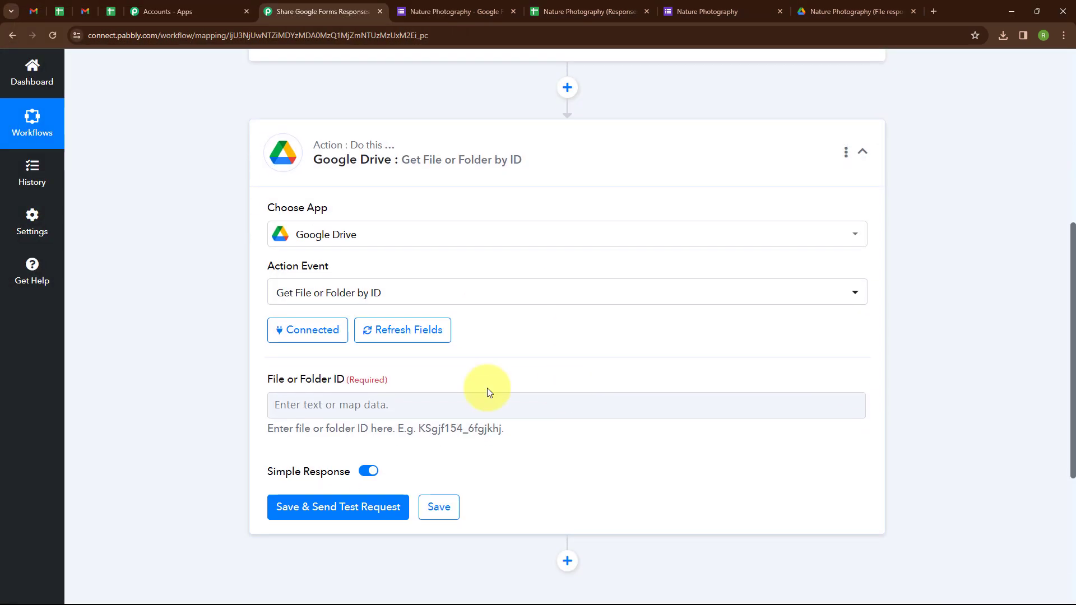
Map Split Text's 2. Result into File or Folder ID and test, returning the image/webp photo details.
{"action": "left_click", "coordinate": [355, 414]}
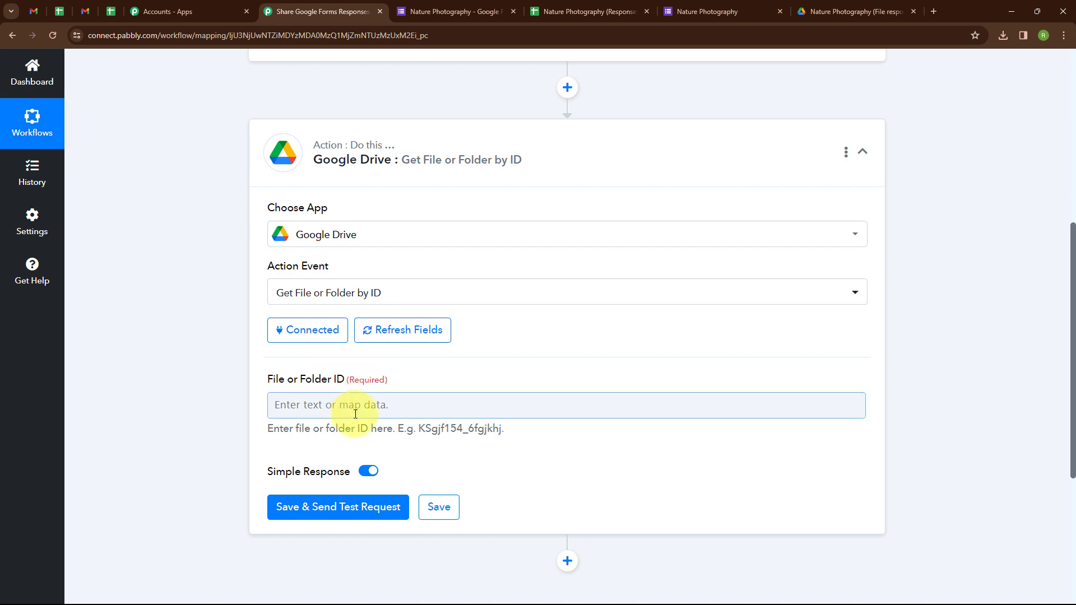
{"action": "left_click", "coordinate": [306, 405]}
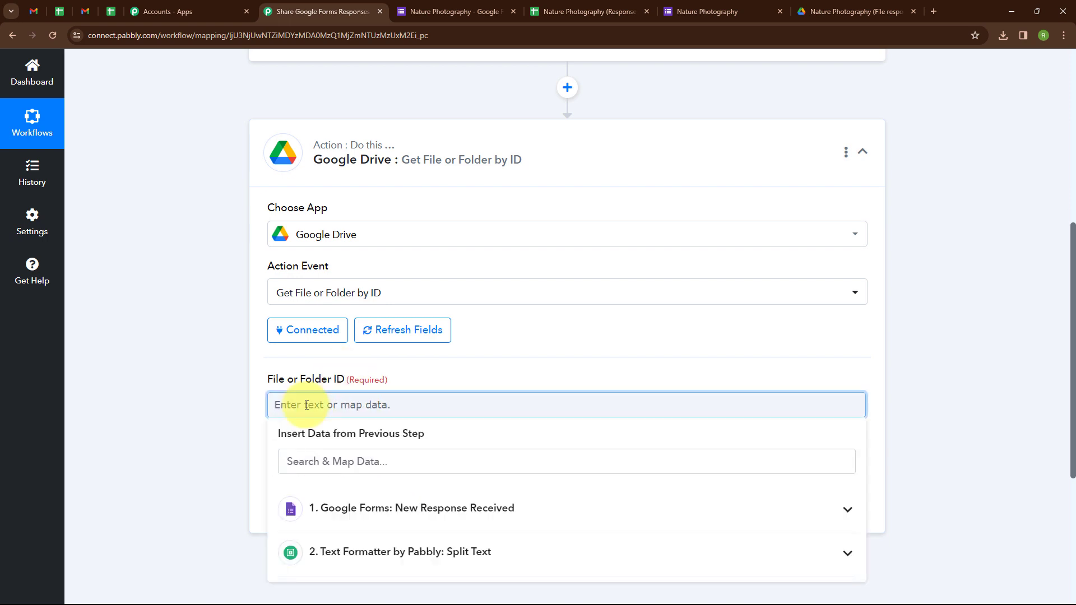
{"action": "left_click", "coordinate": [454, 551]}
{"action": "scroll", "coordinate": [449, 538], "scroll_direction": "down", "scroll_amount": 2}
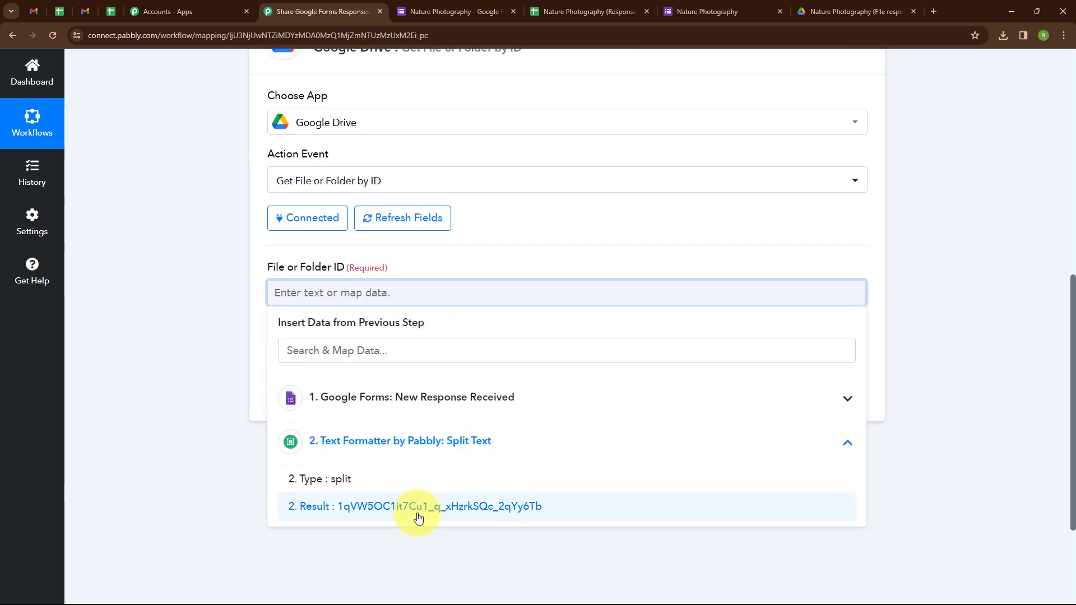
{"action": "left_click", "coordinate": [417, 518]}
{"action": "scroll", "coordinate": [327, 332], "scroll_direction": "down", "scroll_amount": 1}
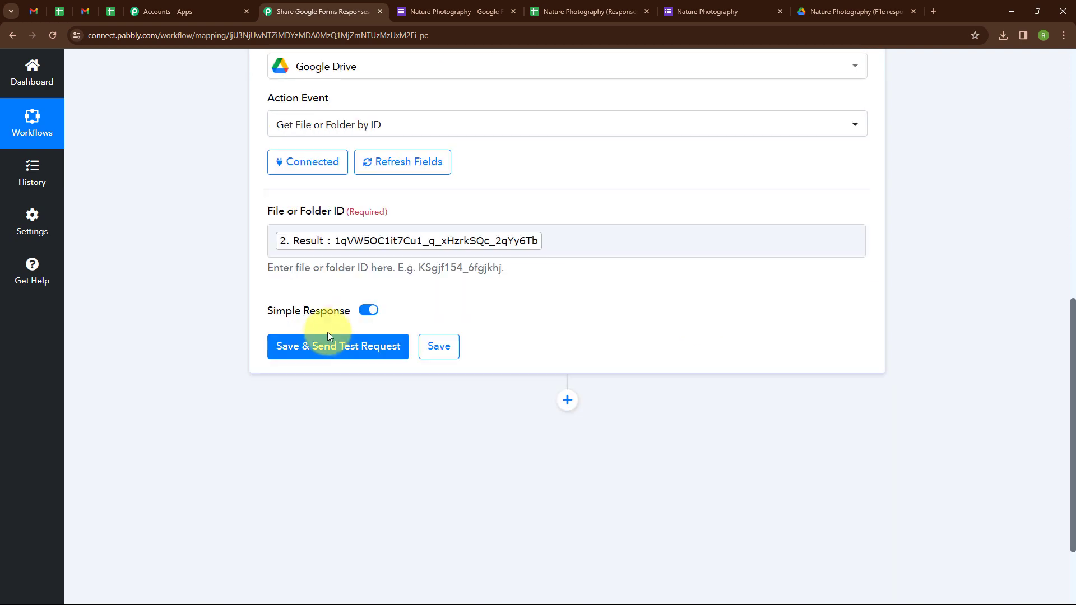
{"action": "left_click", "coordinate": [335, 347]}
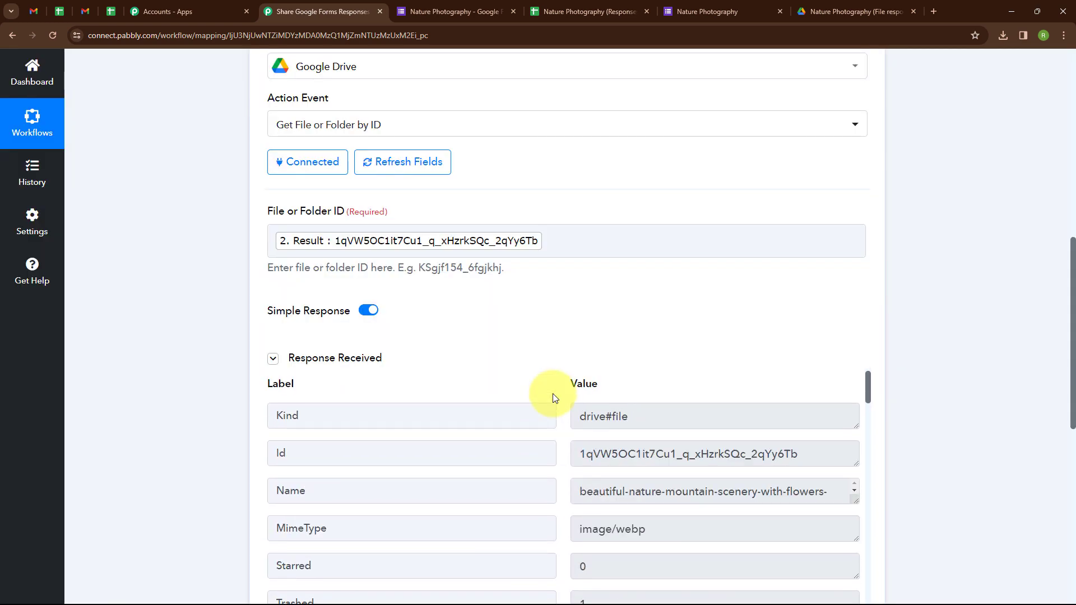
{"action": "scroll", "coordinate": [540, 329], "scroll_direction": "down", "scroll_amount": 8}
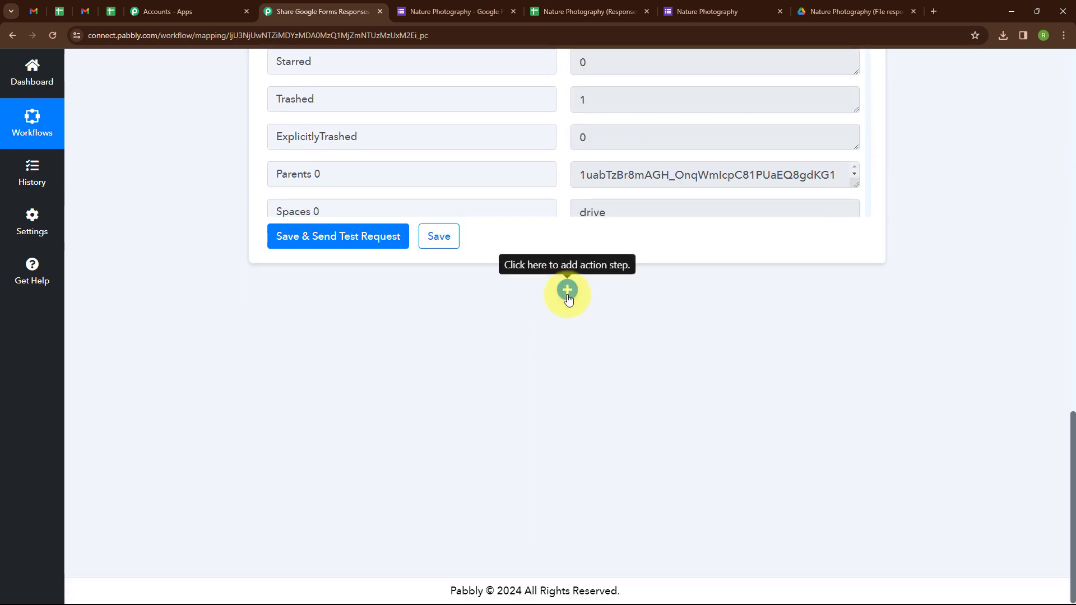
Add a Gmail Send Email action step after the Google Drive step.
{"action": "left_click", "coordinate": [570, 295]}
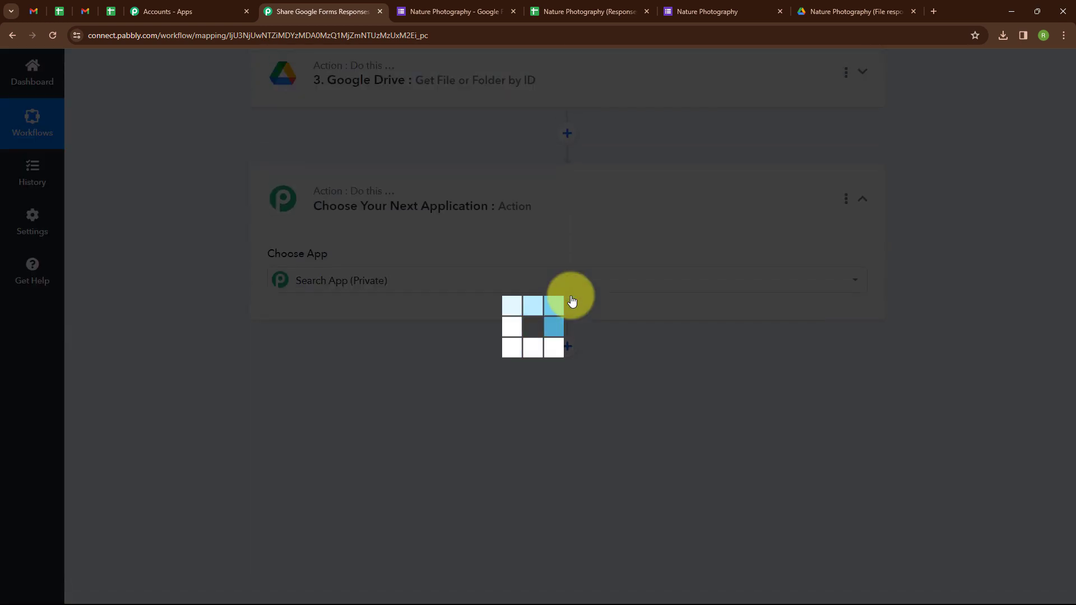
{"action": "type", "text": "Gmai"}
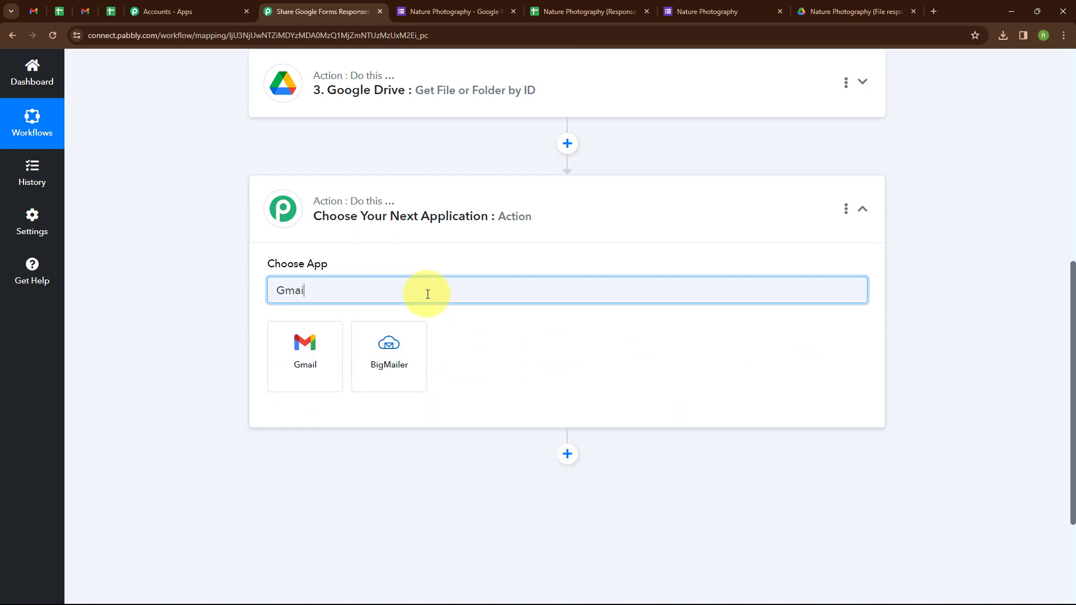
{"action": "left_click", "coordinate": [304, 353]}
{"action": "left_click", "coordinate": [344, 415]}
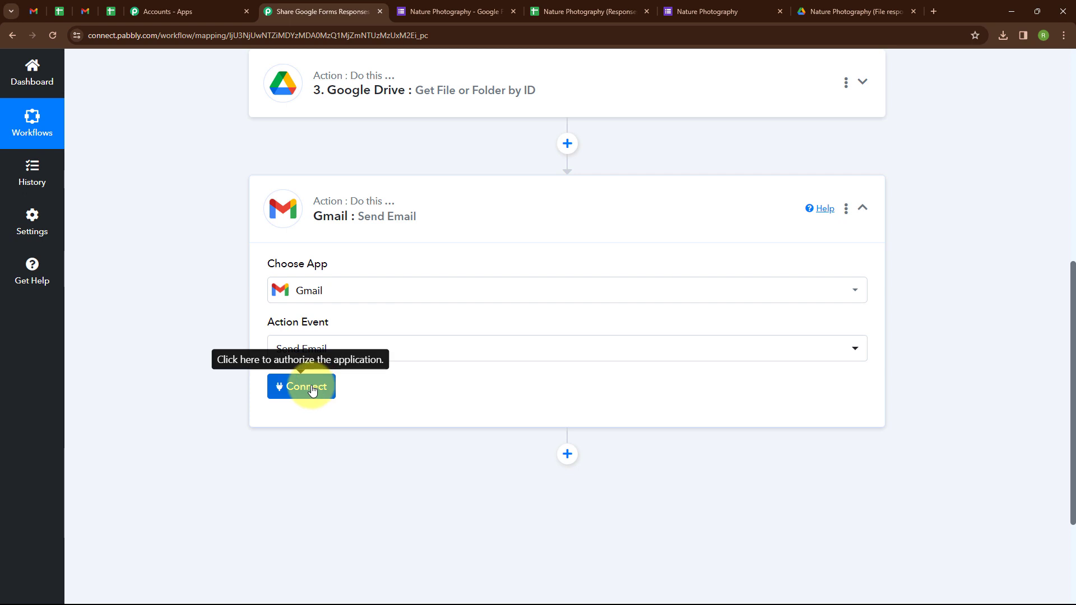
Connect the Gmail step through a new Gmail connection, granting Google permission.
{"action": "left_click", "coordinate": [312, 388]}
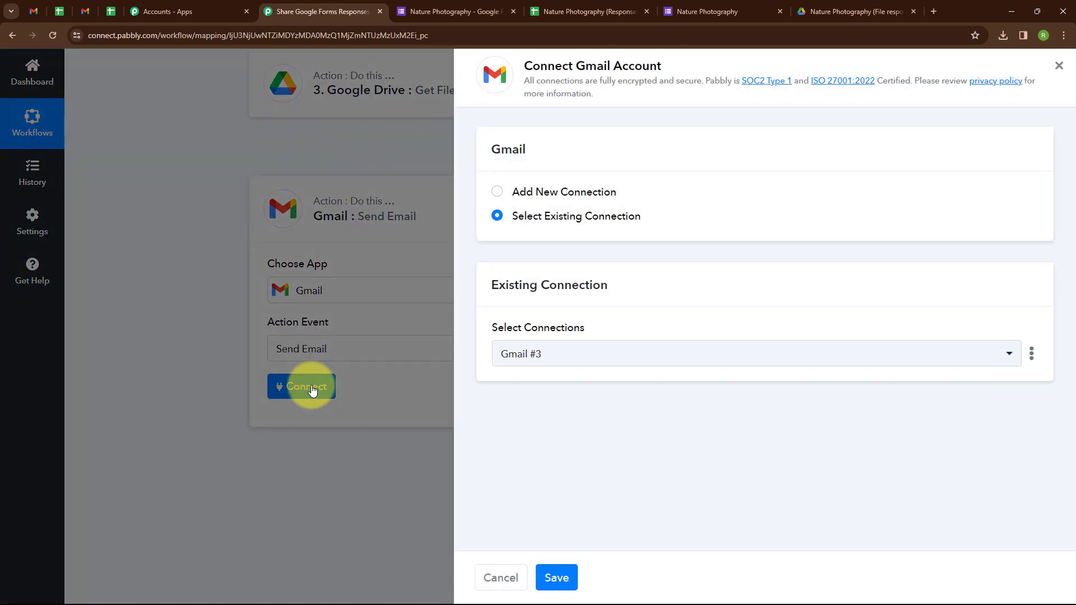
{"action": "left_click", "coordinate": [498, 193]}
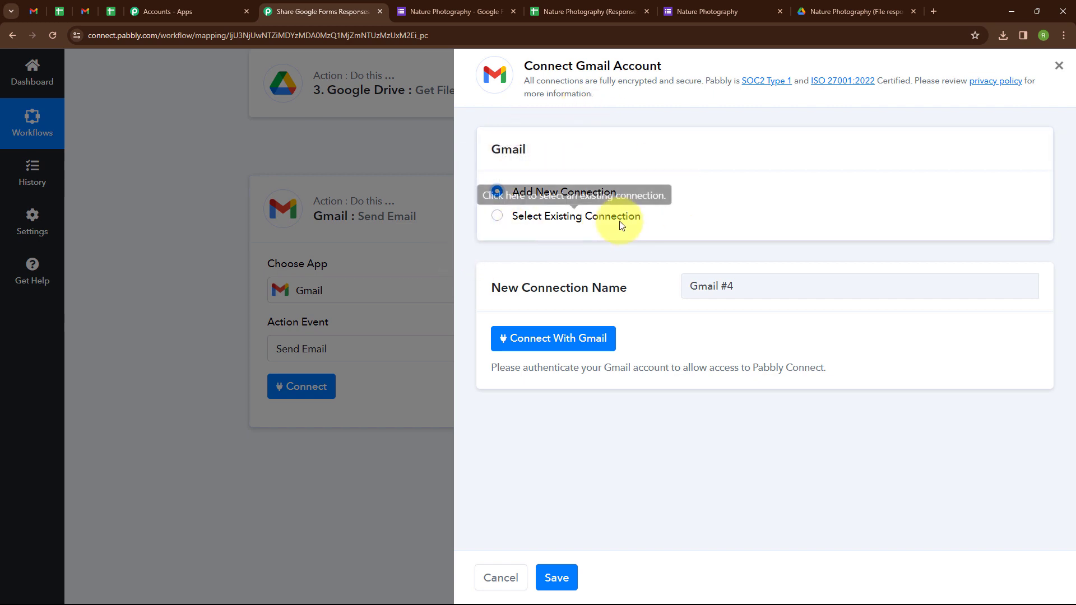
{"action": "left_click", "coordinate": [536, 348]}
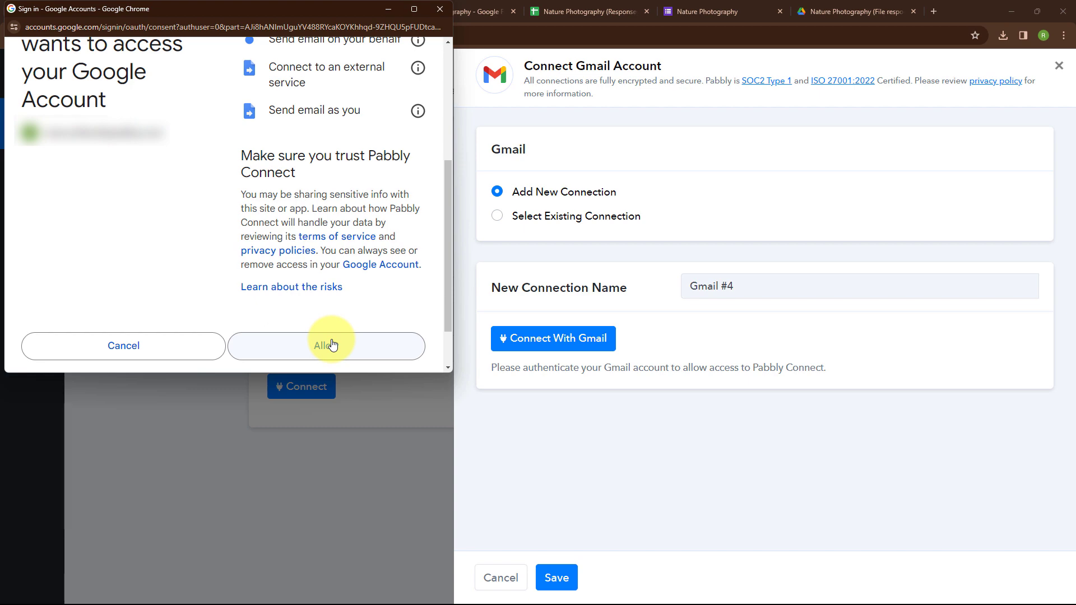
{"action": "left_click", "coordinate": [332, 345]}
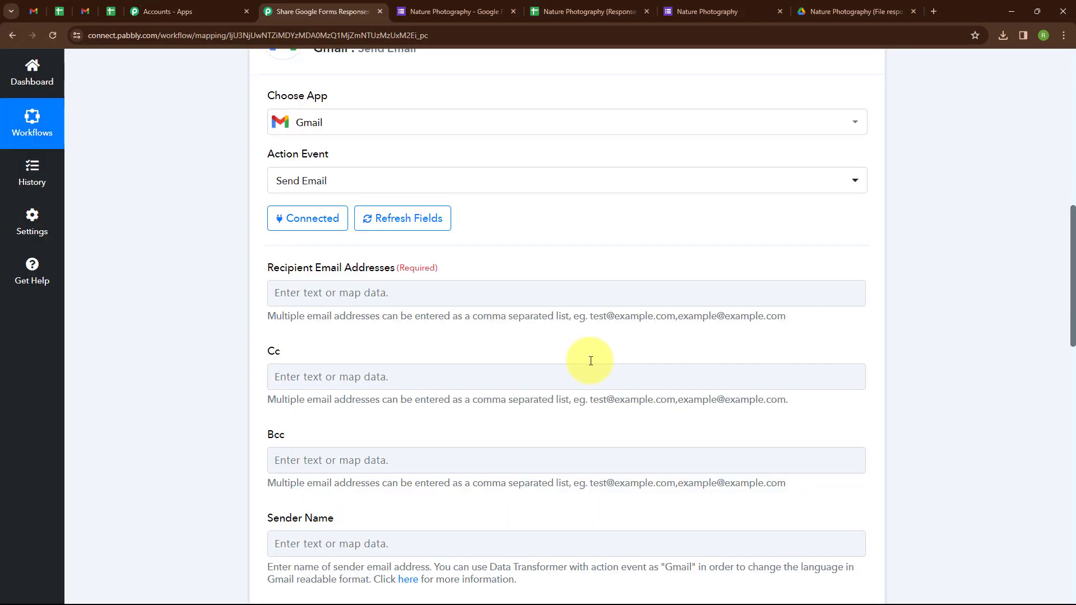
Paste the recipient's email address into Recipient Email Addresses.
{"action": "left_click", "coordinate": [294, 292]}
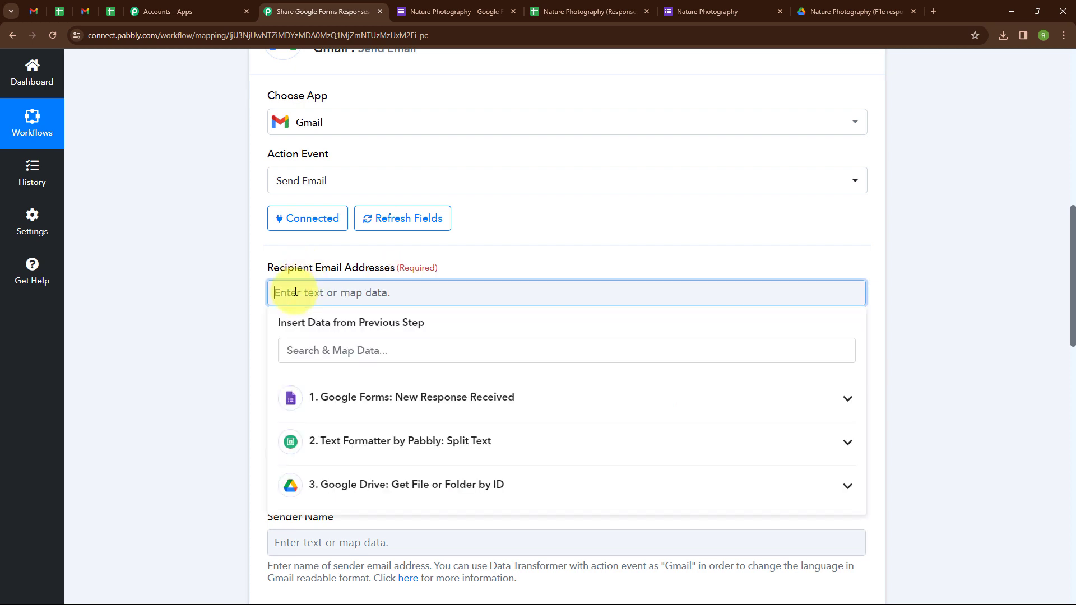
{"action": "key", "text": "ctrl+v"}
{"action": "left_click", "coordinate": [436, 313]}
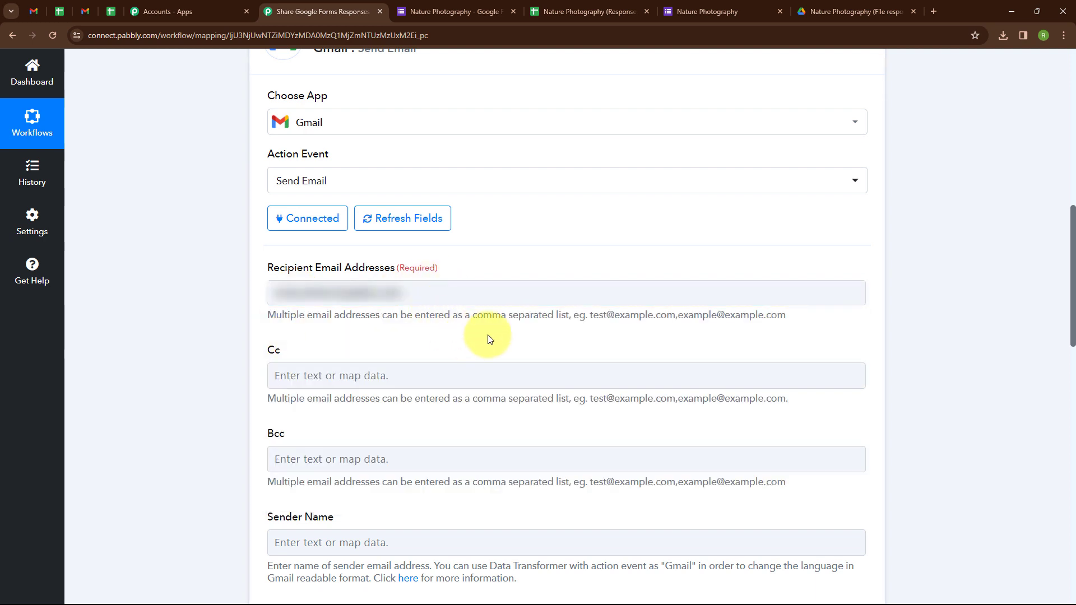
{"action": "scroll", "coordinate": [953, 348], "scroll_direction": "down", "scroll_amount": 5}
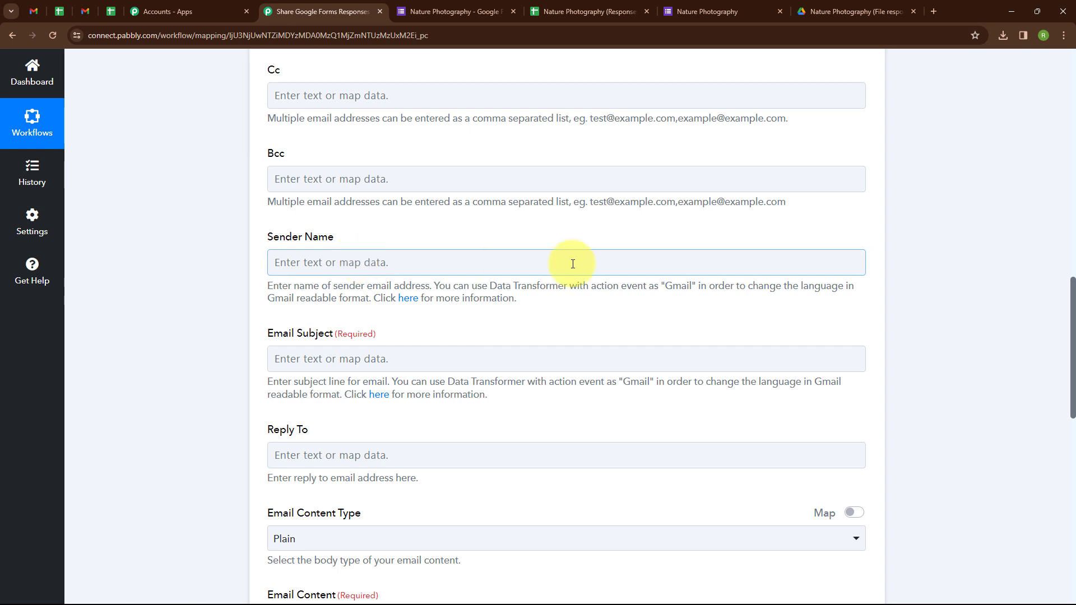
{"action": "scroll", "coordinate": [617, 221], "scroll_direction": "down", "scroll_amount": 1}
{"action": "scroll", "coordinate": [618, 225], "scroll_direction": "down", "scroll_amount": 2}
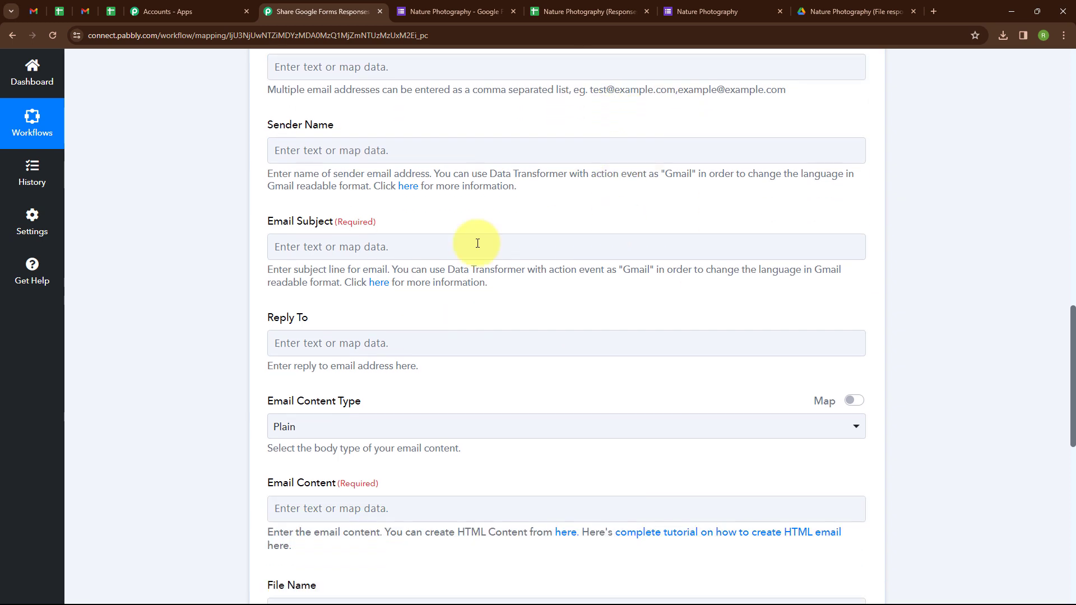
Set the Email Subject to 'New Participation'.
{"action": "left_click", "coordinate": [295, 246]}
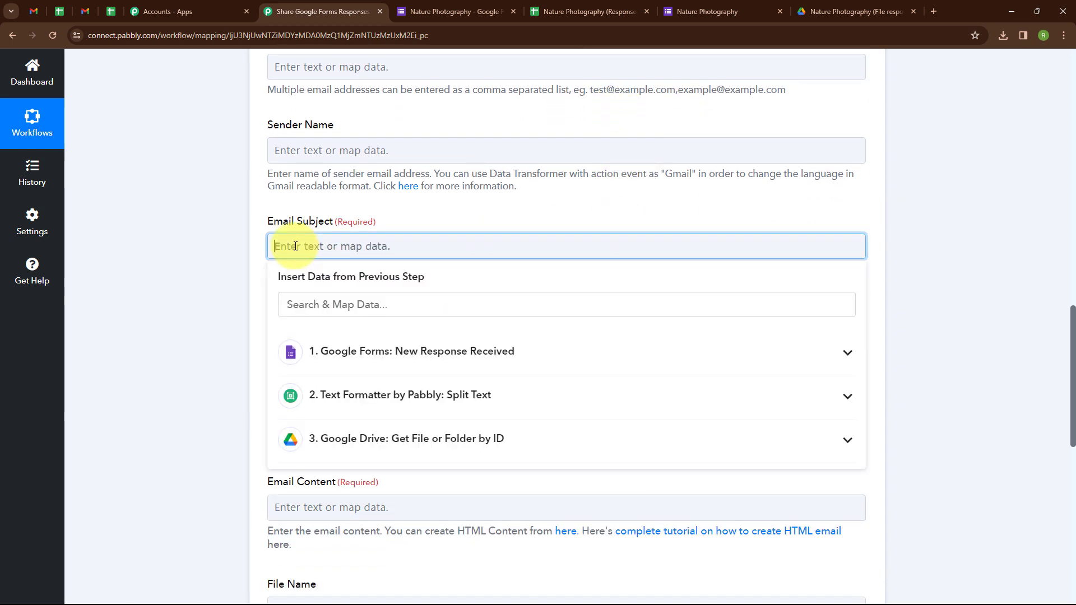
{"action": "type", "text": "New Participation"}
{"action": "left_click", "coordinate": [223, 267]}
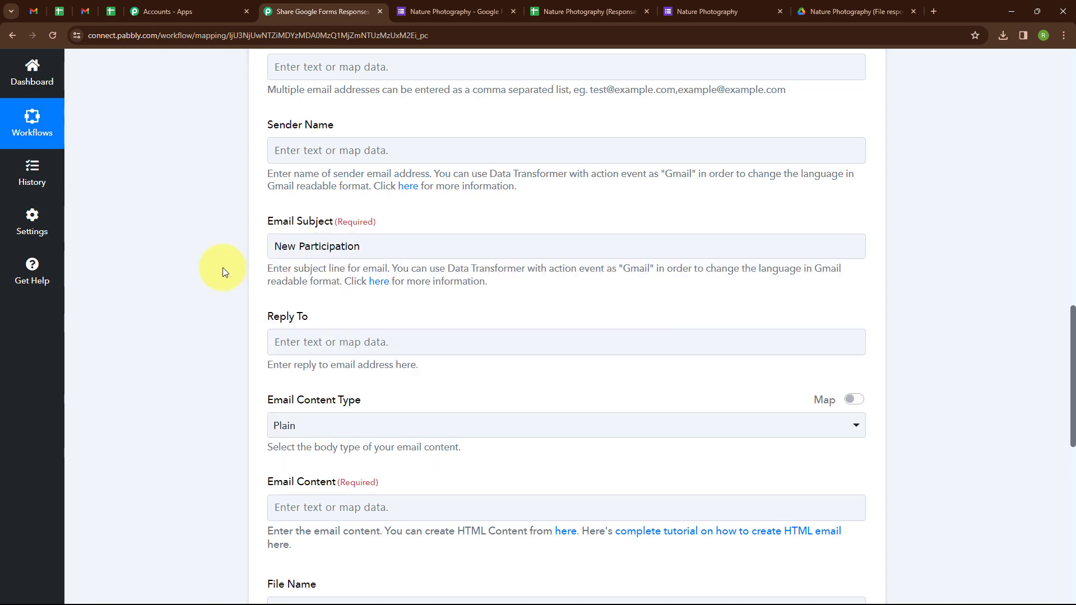
{"action": "scroll", "coordinate": [466, 232], "scroll_direction": "down", "scroll_amount": 3}
{"action": "scroll", "coordinate": [466, 232], "scroll_direction": "down", "scroll_amount": 1}
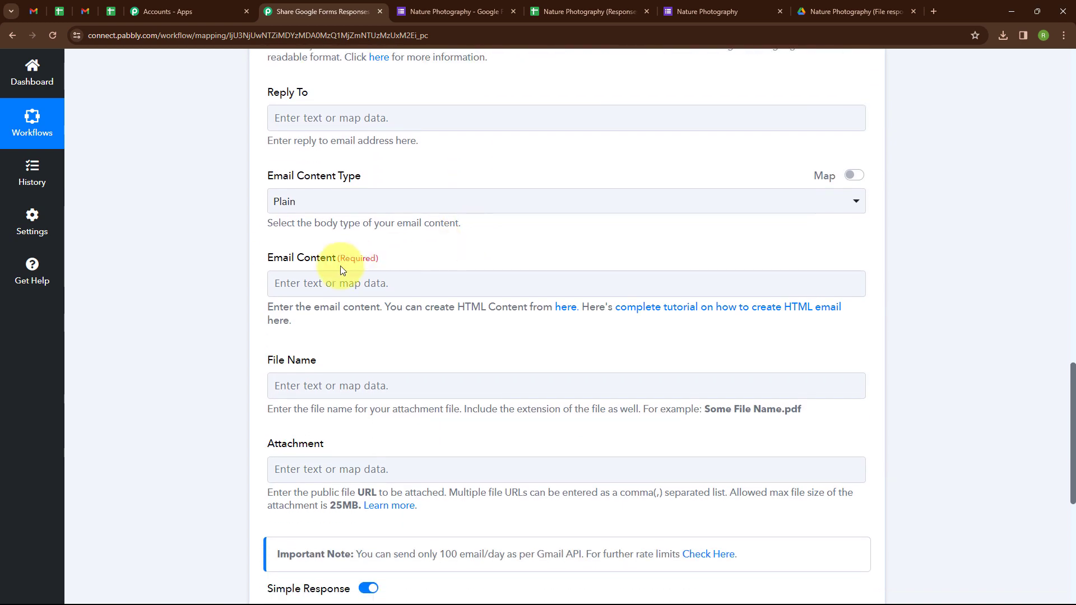
{"action": "left_click", "coordinate": [389, 286]}
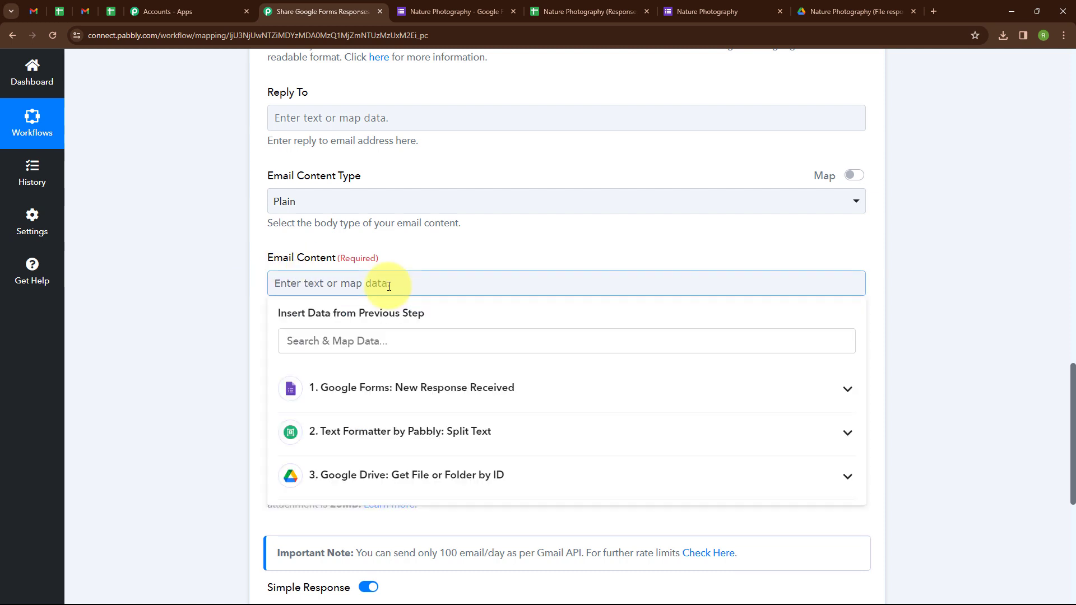
Paste the Nature Photography submission notice as Email Content and map the form's Name, Email and Phone Number answers.
{"action": "type", "text": "This email is to notify you of a new submission for the Nature Photography form.  Name: Email: Phone Number:"}
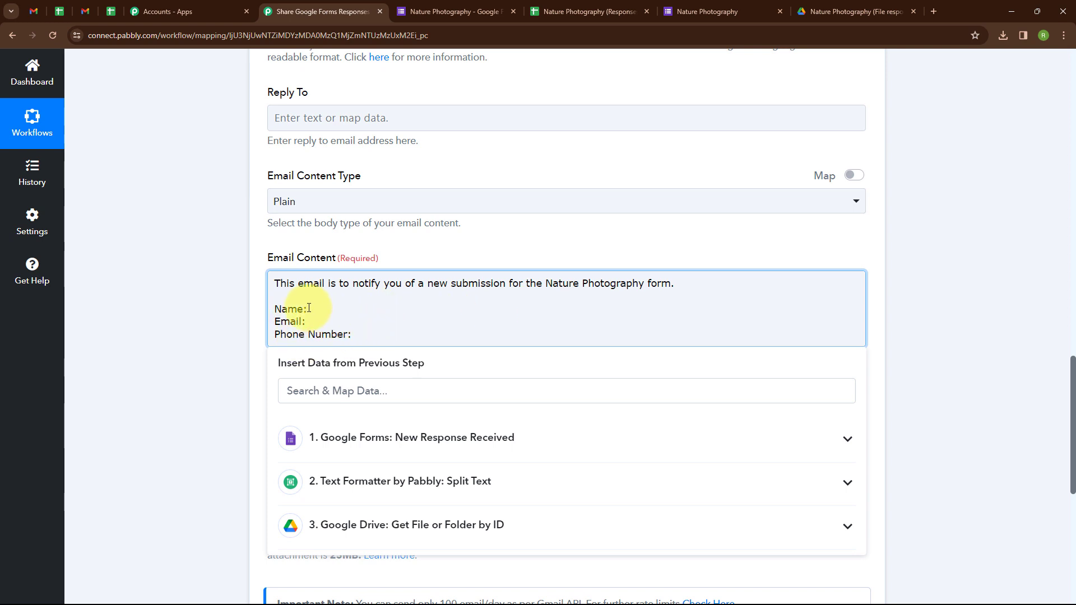
{"action": "left_click", "coordinate": [332, 389]}
{"action": "type", "text": "Name"}
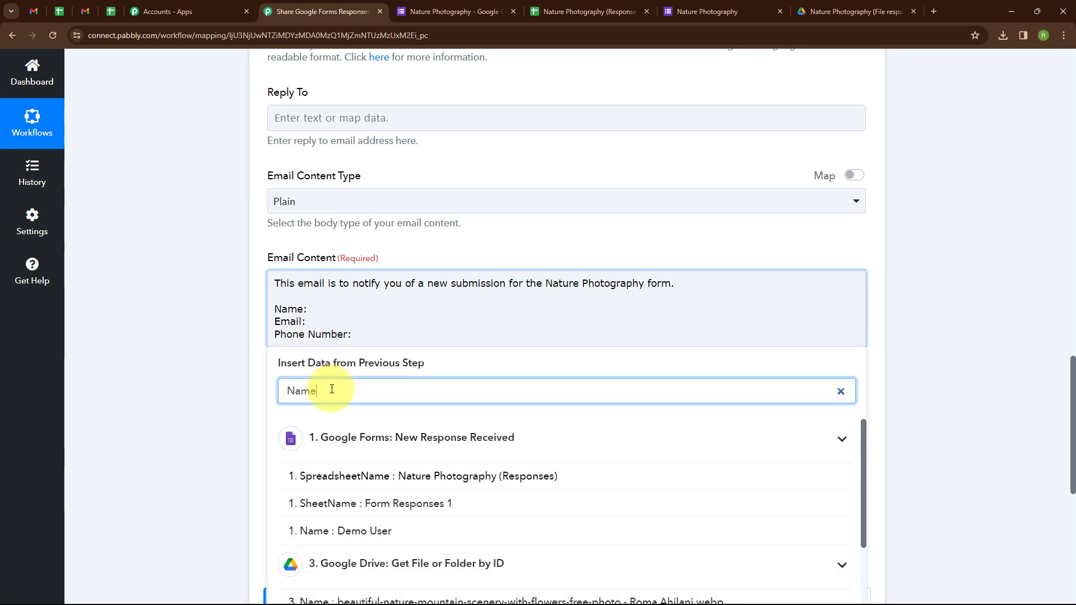
{"action": "left_click", "coordinate": [307, 530]}
{"action": "left_click", "coordinate": [348, 399]}
{"action": "key", "text": "BackSpace"}
{"action": "key", "text": "BackSpace"}
{"action": "key", "text": "BackSpace"}
{"action": "key", "text": "BackSpace"}
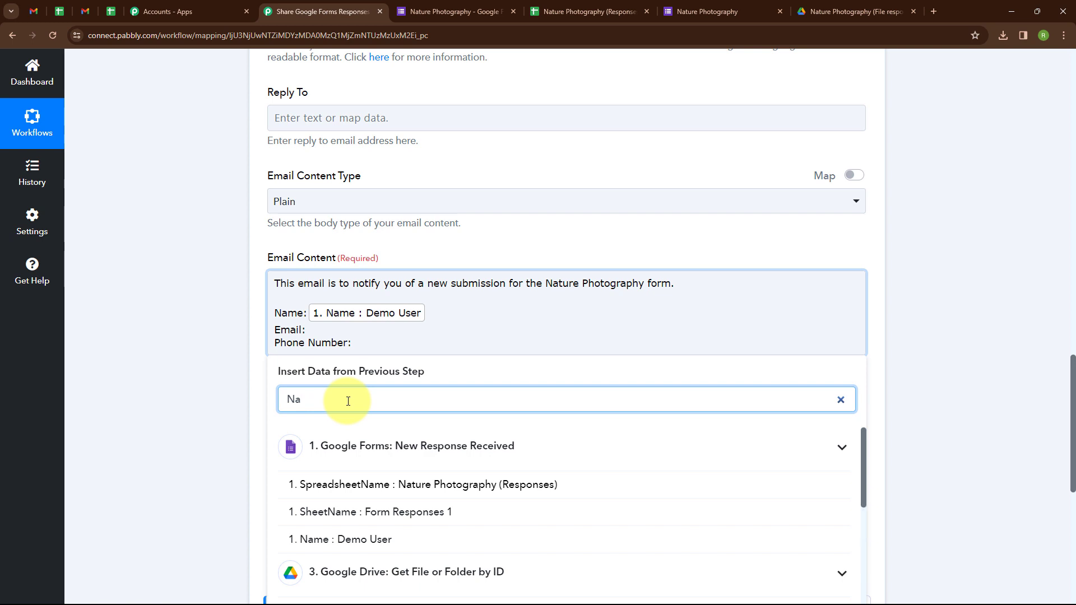
{"action": "type", "text": "Emai"}
{"action": "left_click", "coordinate": [372, 485]}
{"action": "left_click", "coordinate": [283, 401]}
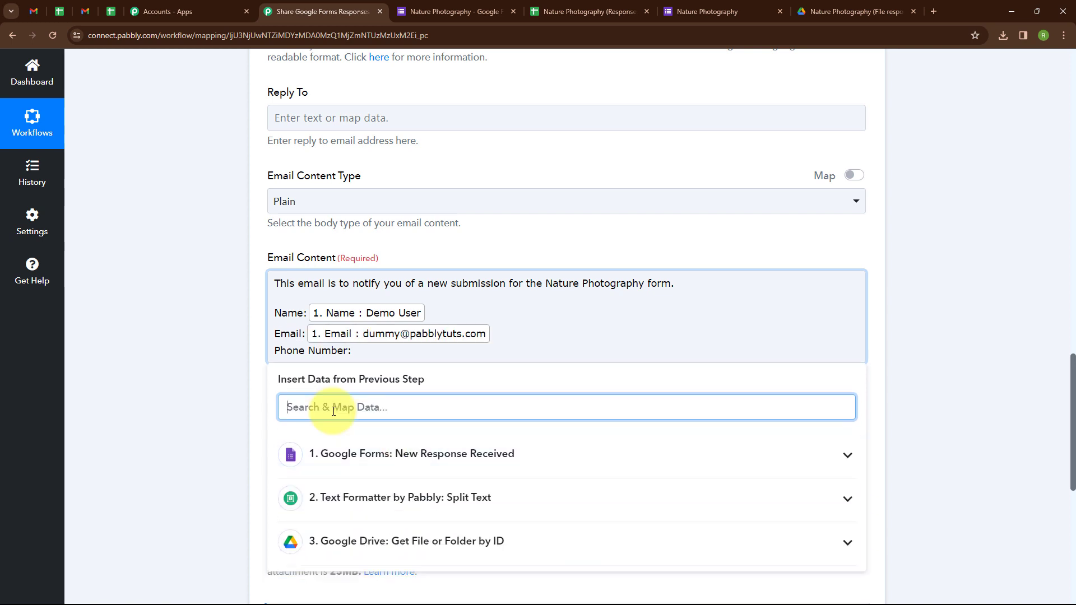
{"action": "type", "text": "Ph"}
{"action": "left_click", "coordinate": [336, 507]}
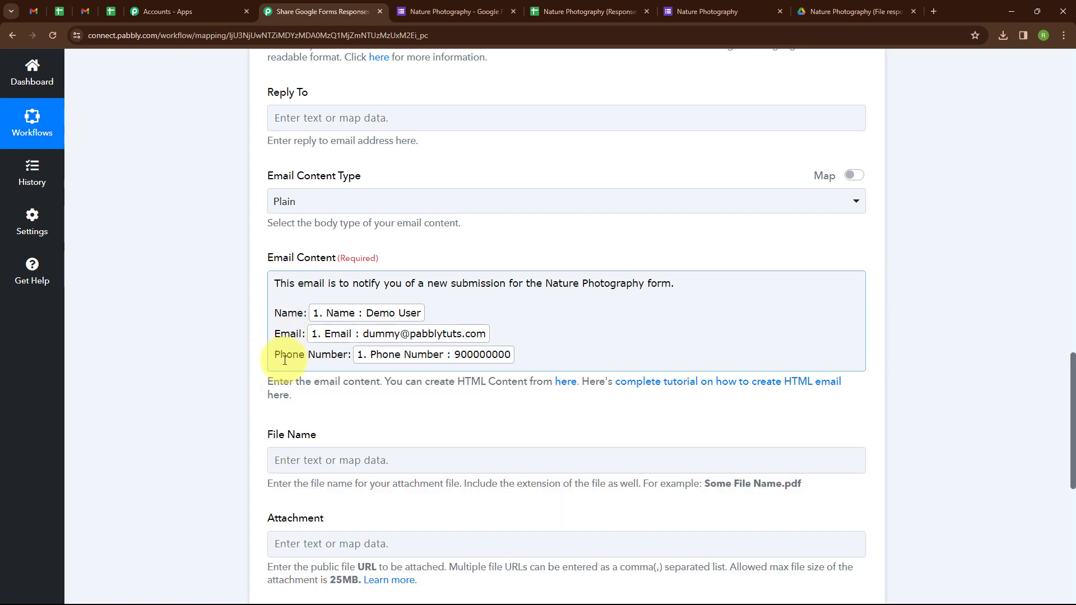
{"action": "left_click", "coordinate": [129, 354]}
{"action": "scroll", "coordinate": [129, 354], "scroll_direction": "down", "scroll_amount": 2}
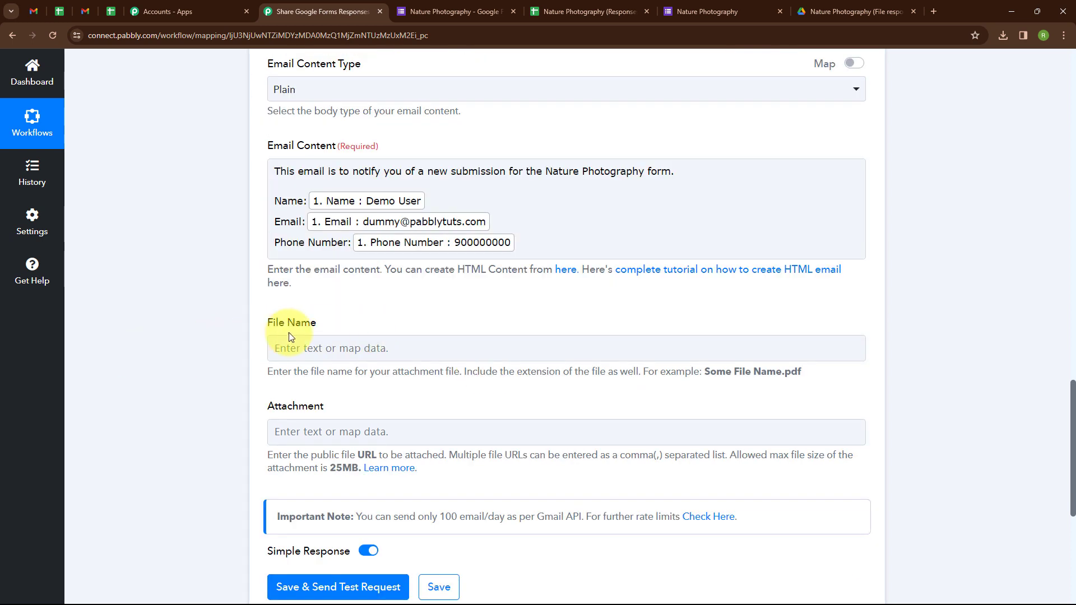
Set the attachment File Name to 'Photograph'.
{"action": "left_click", "coordinate": [316, 349]}
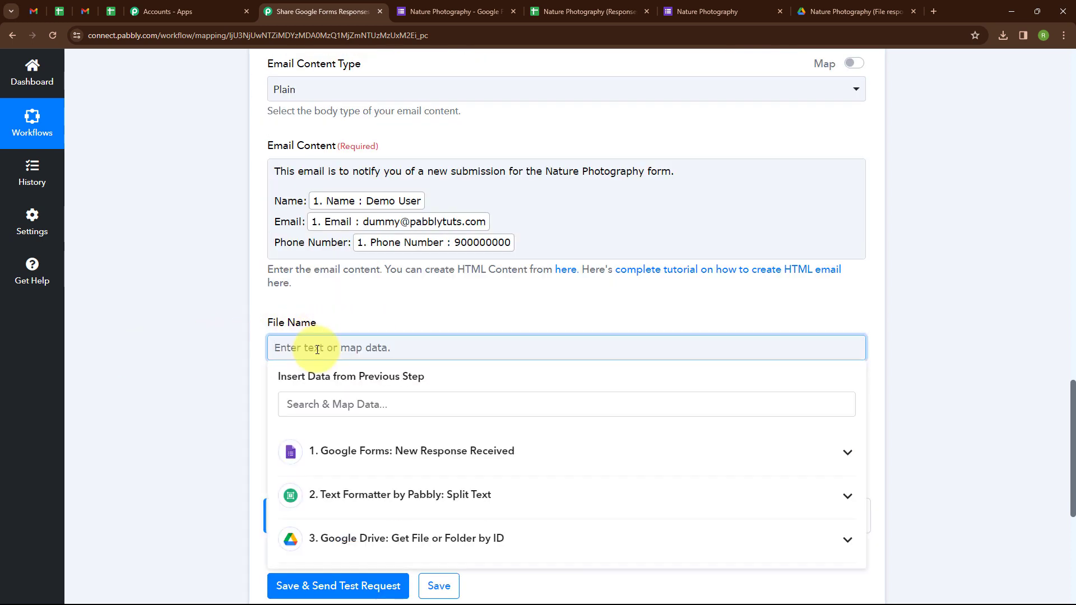
{"action": "type", "text": "Photograph"}
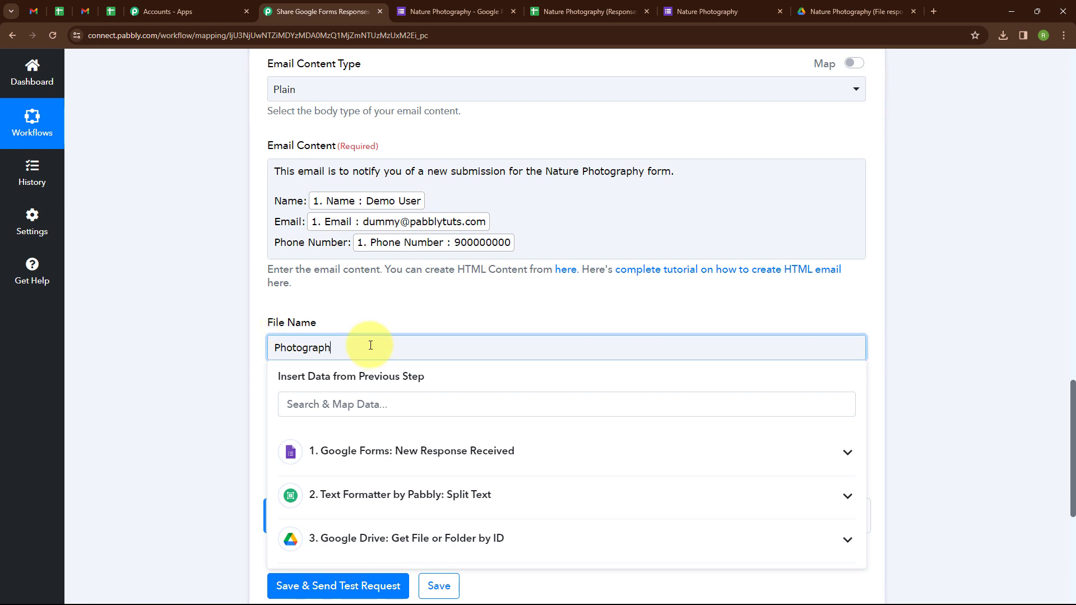
{"action": "left_click", "coordinate": [234, 353]}
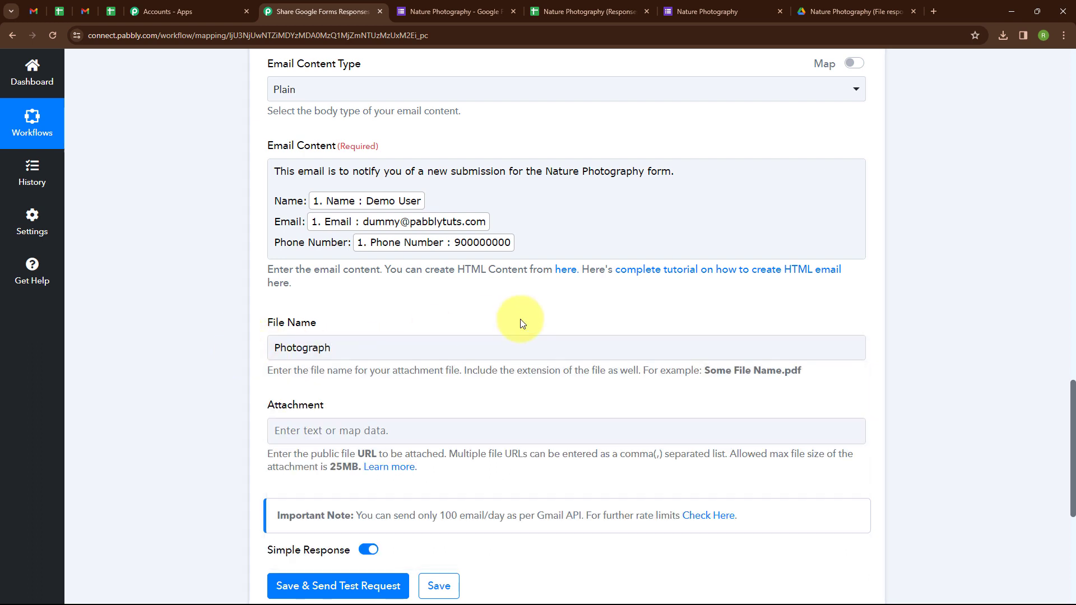
{"action": "scroll", "coordinate": [290, 354], "scroll_direction": "down", "scroll_amount": 1}
Map Google Drive's WebContentLink as the attachment and send a test email, returning status sent.
{"action": "left_click", "coordinate": [372, 379]}
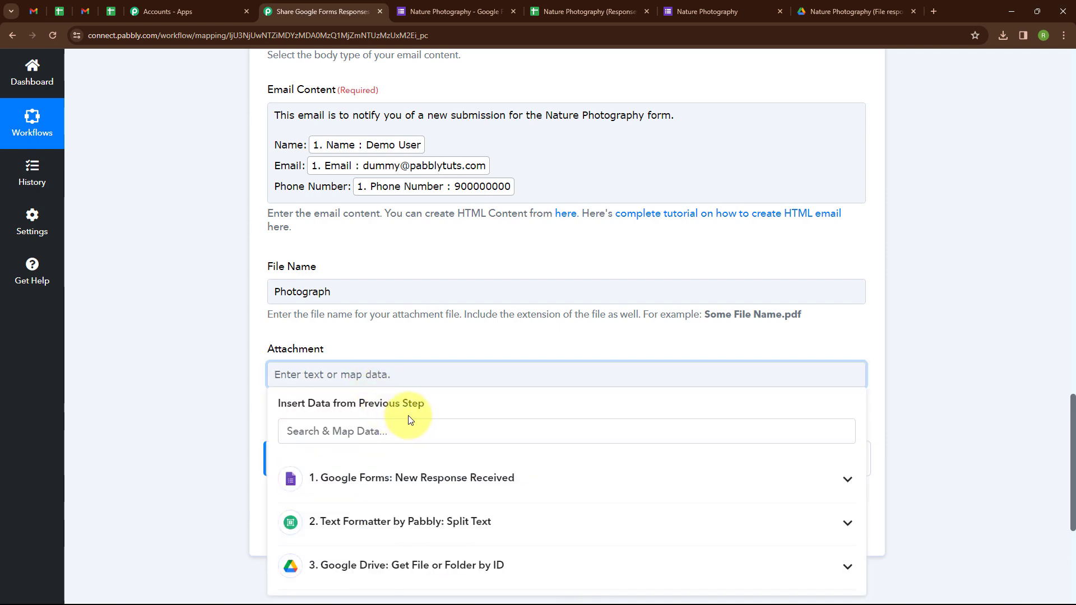
{"action": "left_click", "coordinate": [420, 565]}
{"action": "scroll", "coordinate": [422, 537], "scroll_direction": "down", "scroll_amount": 5}
{"action": "left_click", "coordinate": [420, 533]}
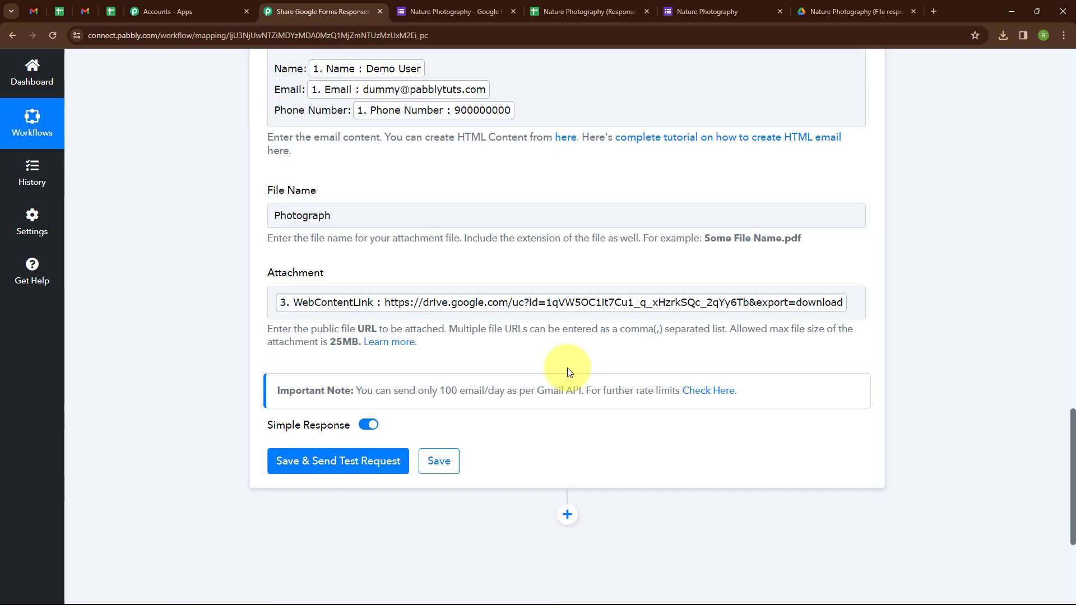
{"action": "scroll", "coordinate": [569, 365], "scroll_direction": "down", "scroll_amount": 4}
{"action": "left_click", "coordinate": [359, 324]}
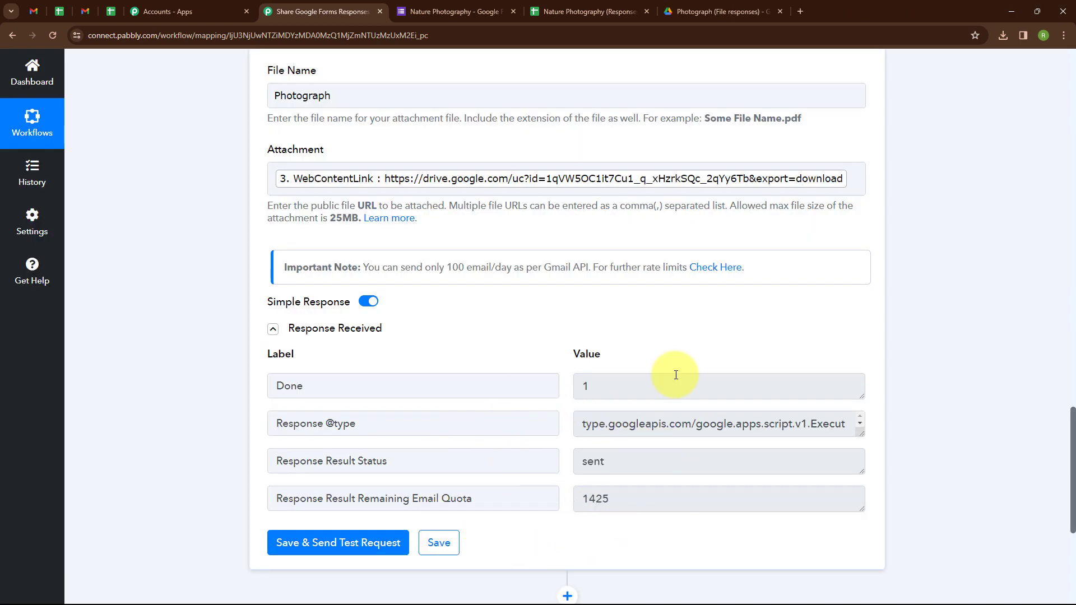
Check the New Participation test email in Gmail and preview its 12 KB Photograph attachment.
{"action": "left_click", "coordinate": [28, 10]}
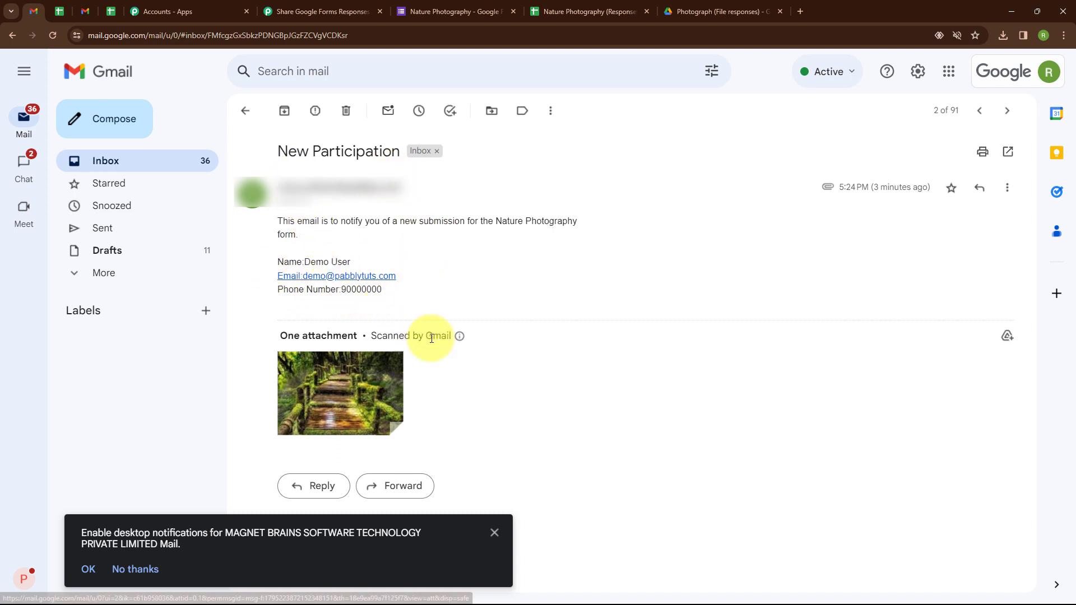
{"action": "mouse_move", "coordinate": [353, 387]}
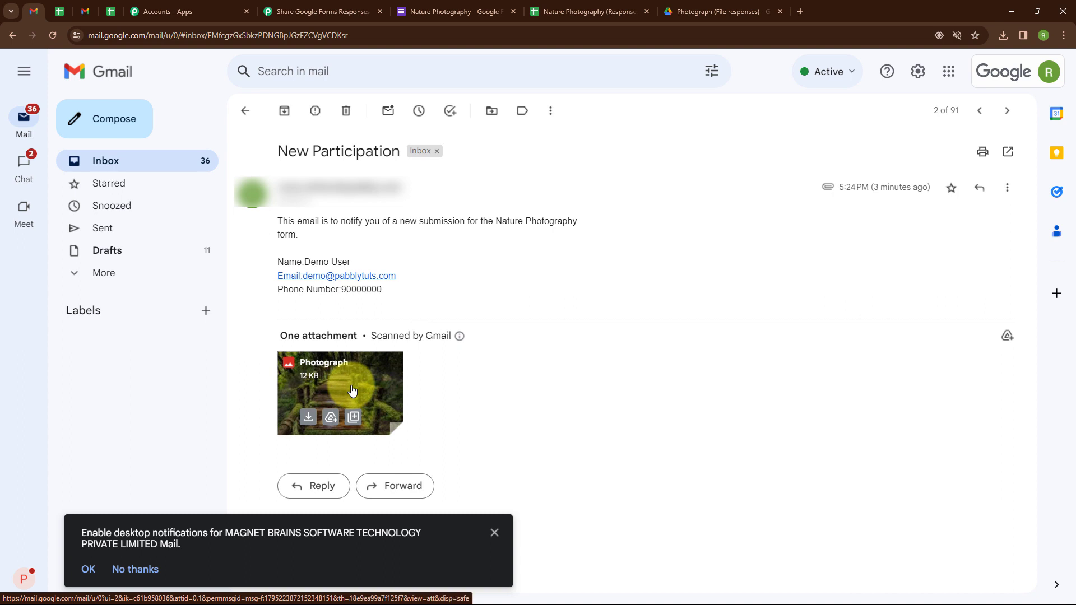
{"action": "left_click", "coordinate": [352, 391]}
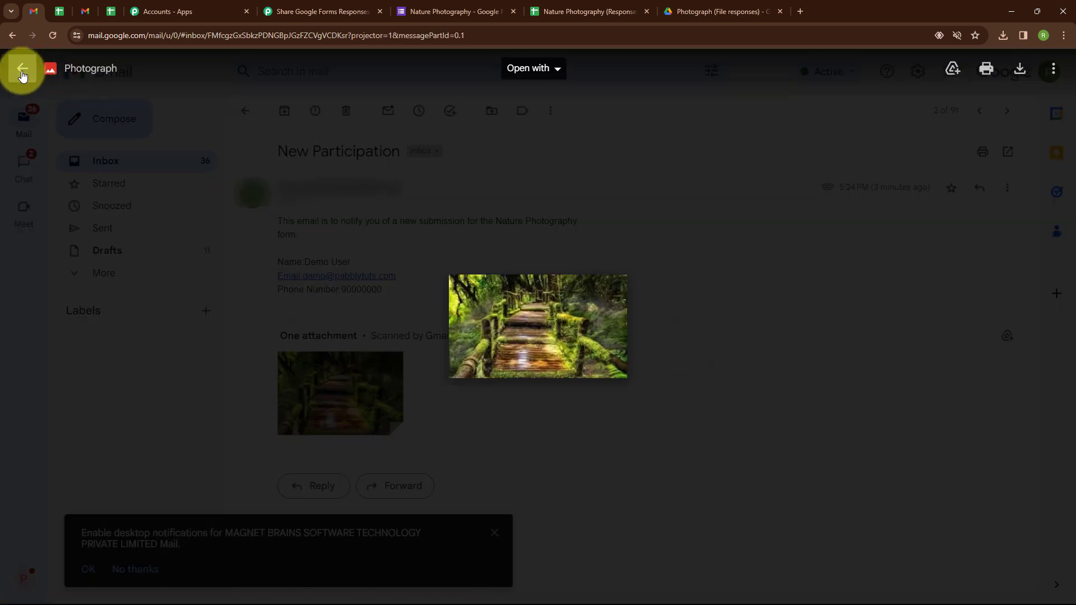
{"action": "left_click", "coordinate": [23, 72]}
{"action": "left_click", "coordinate": [322, 12]}
{"action": "scroll", "coordinate": [426, 376], "scroll_direction": "down", "scroll_amount": 2}
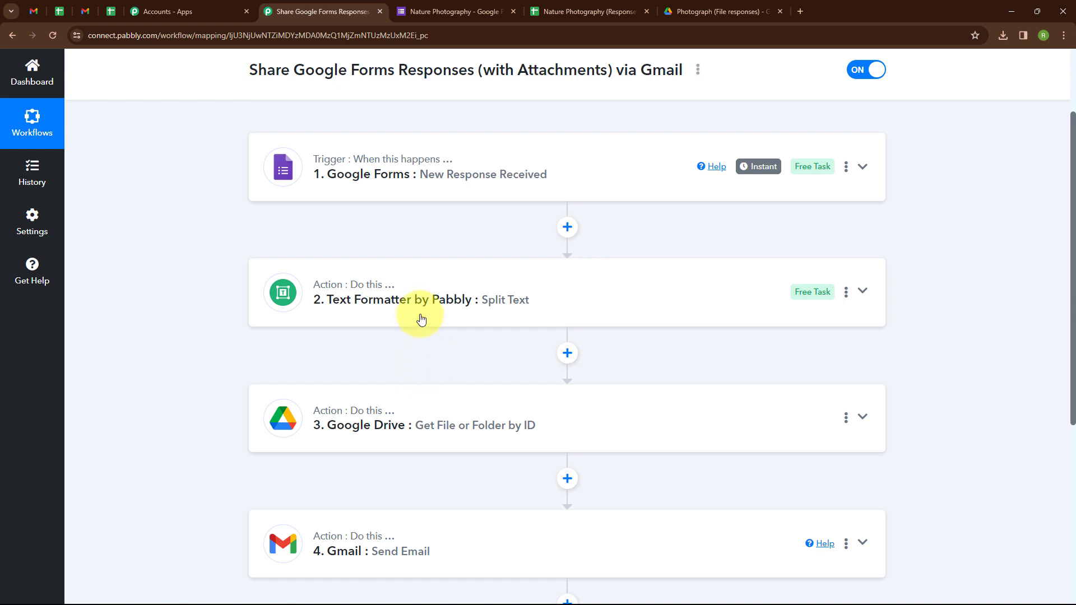
Open the live Nature Photography form and enter a test name and email address.
{"action": "left_click", "coordinate": [430, 14]}
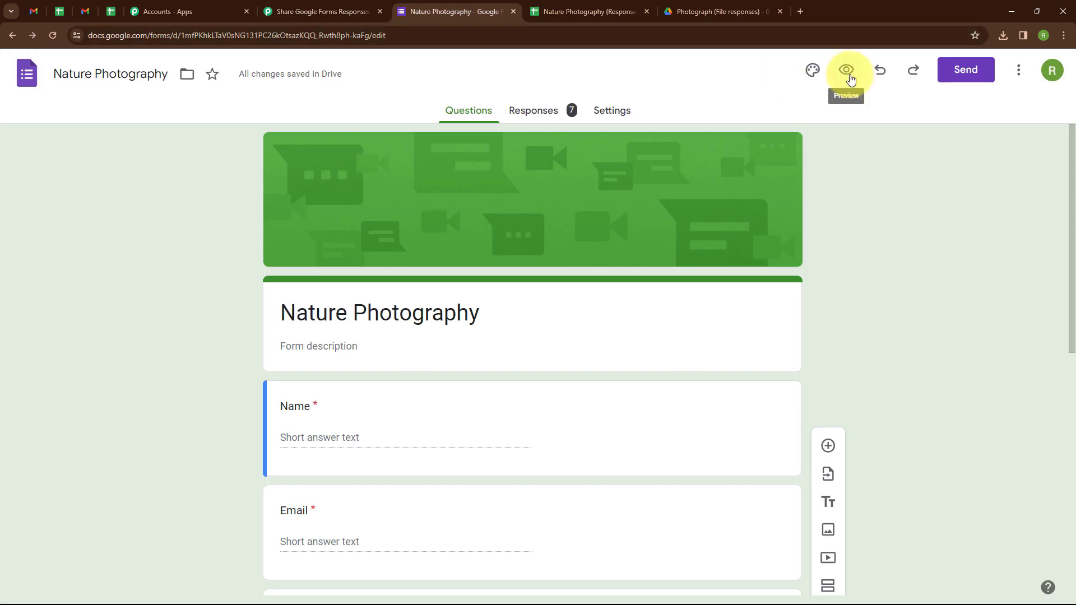
{"action": "left_click", "coordinate": [846, 69]}
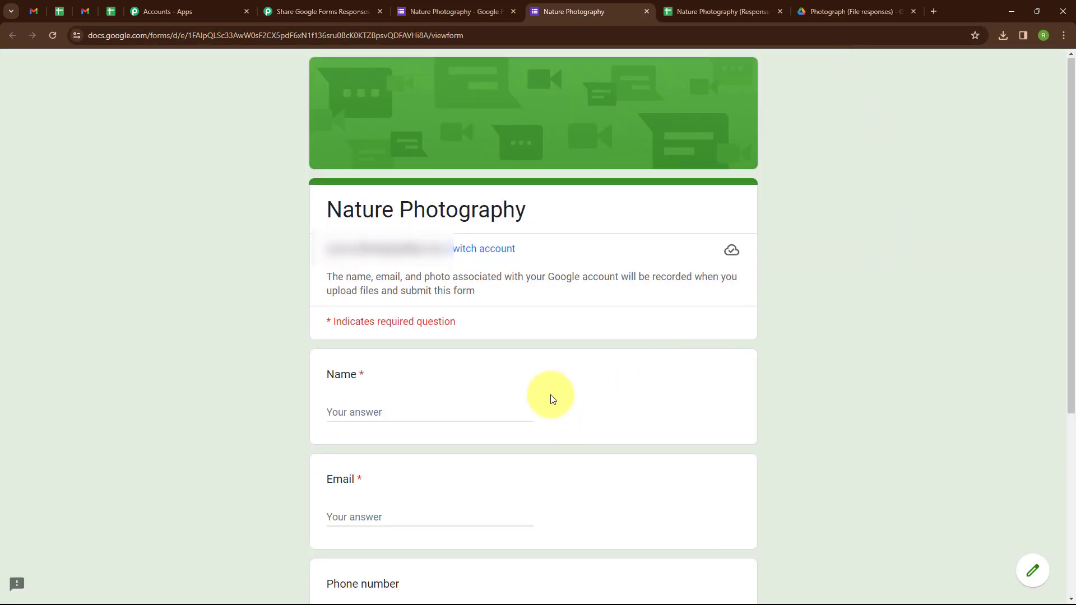
{"action": "scroll", "coordinate": [384, 372], "scroll_direction": "down", "scroll_amount": 2}
{"action": "left_click", "coordinate": [397, 305]}
{"action": "type", "text": "Dummy"}
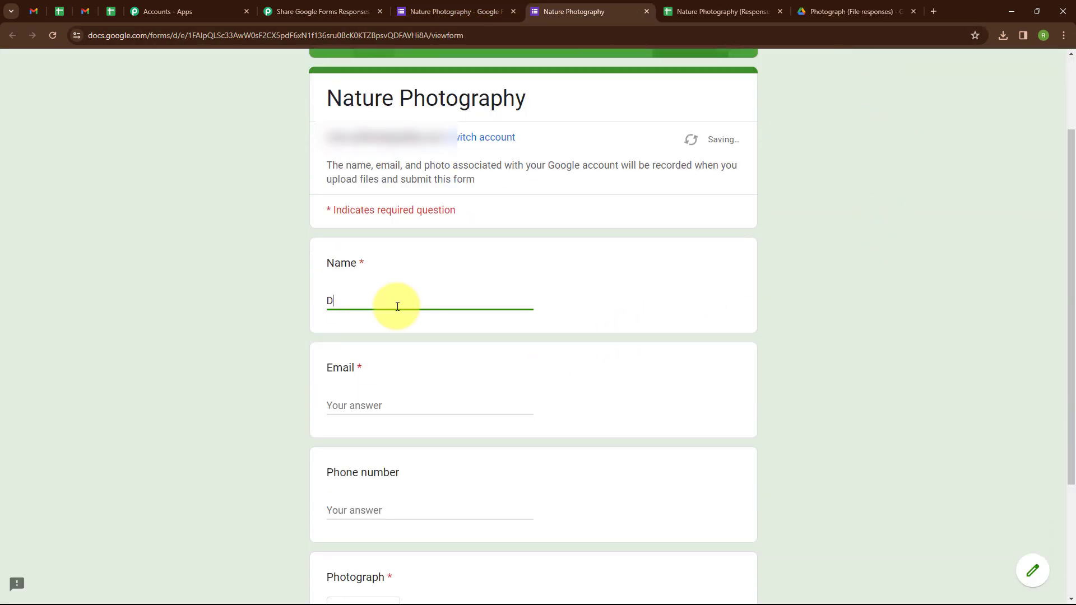
{"action": "scroll", "coordinate": [397, 306], "scroll_direction": "down", "scroll_amount": 2}
{"action": "left_click", "coordinate": [391, 297]}
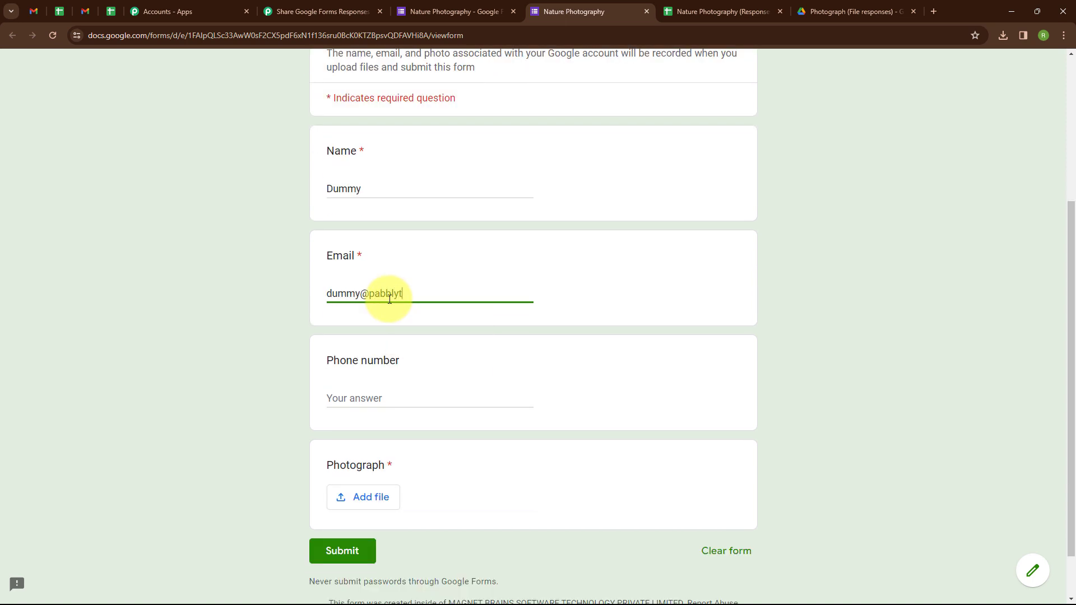
Enter a test phone number, upload a flowers photo and submit the response.
{"action": "scroll", "coordinate": [389, 298], "scroll_direction": "down", "scroll_amount": 1}
{"action": "left_click", "coordinate": [384, 338]}
{"action": "type", "text": "8888888888"}
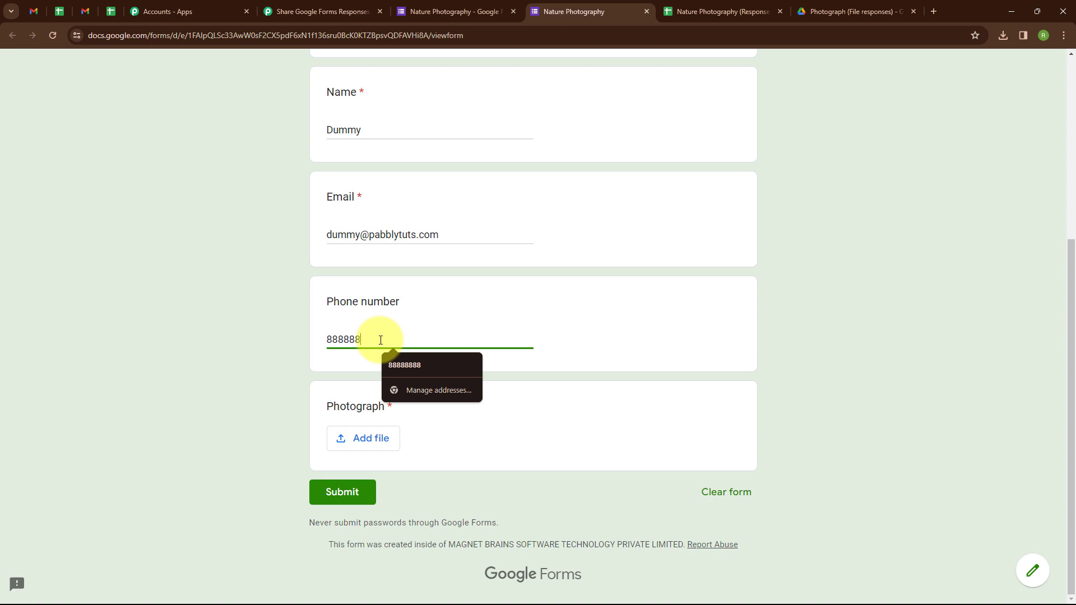
{"action": "left_click", "coordinate": [348, 436]}
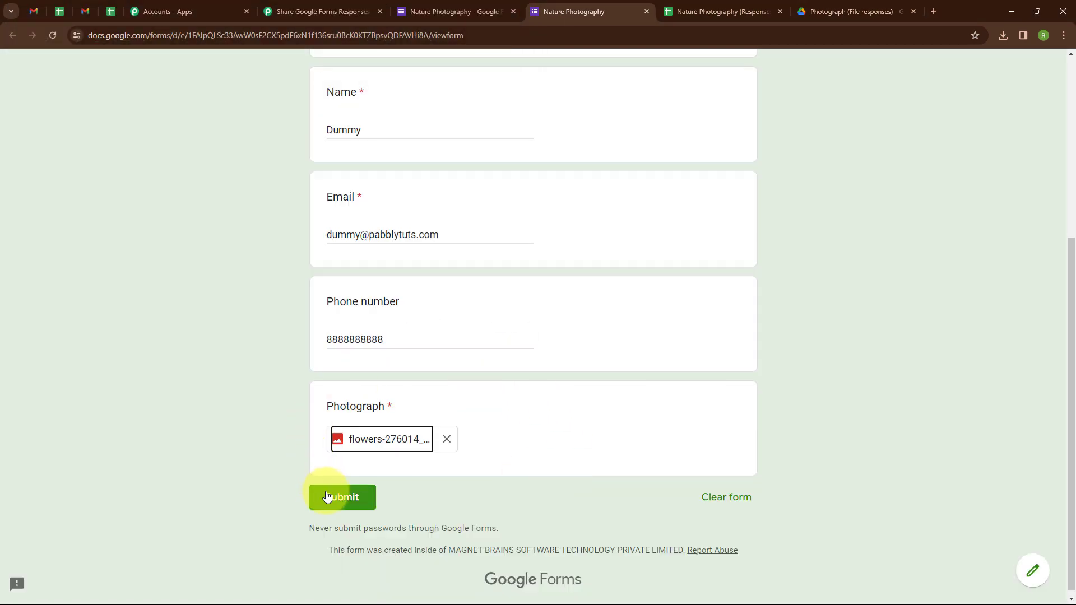
{"action": "left_click", "coordinate": [327, 497]}
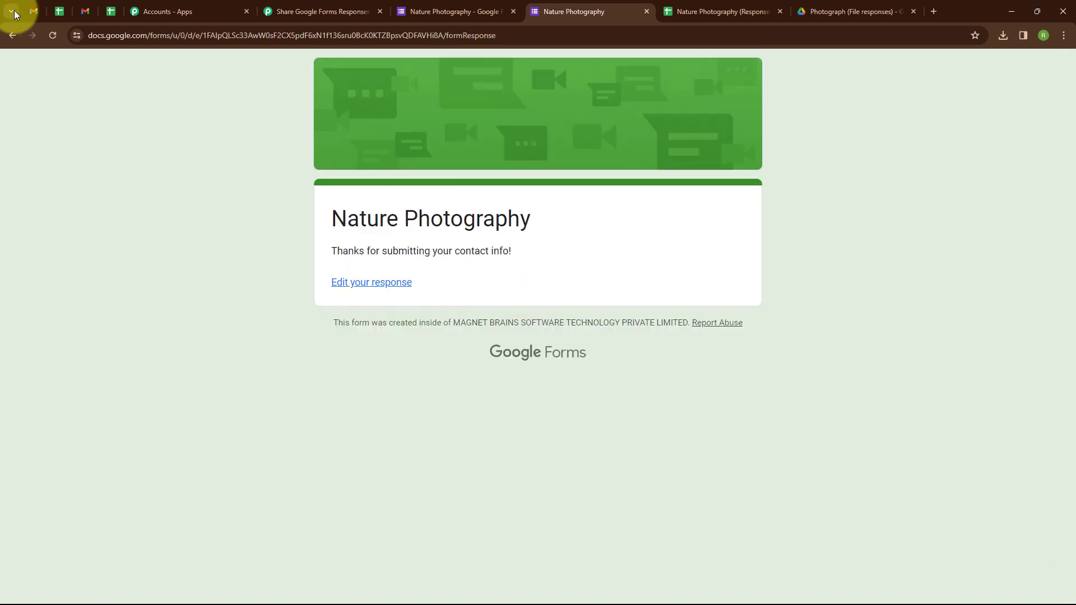
{"action": "left_click", "coordinate": [34, 11]}
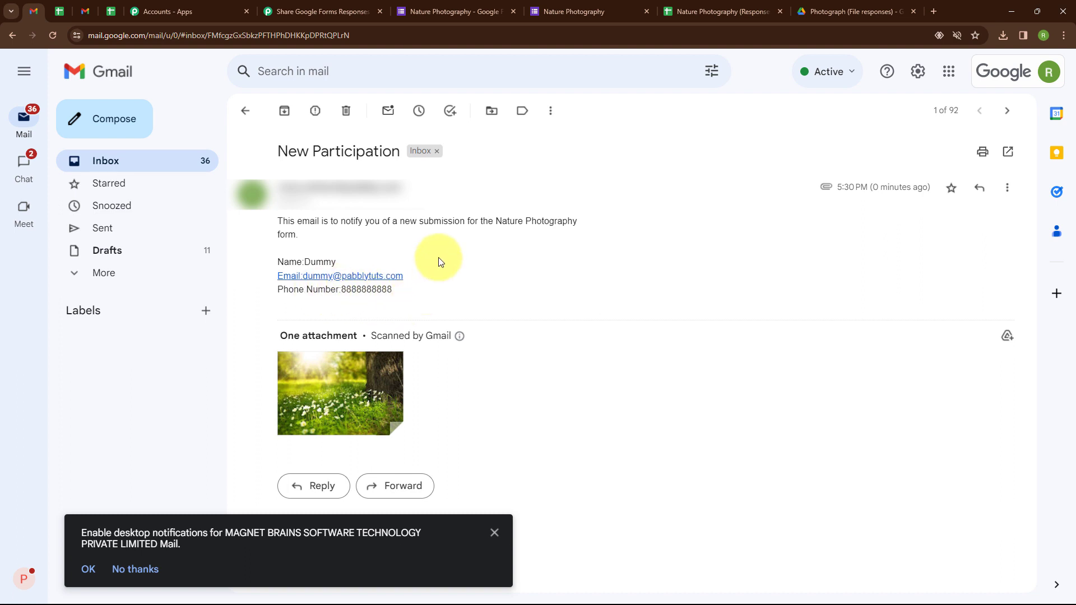
Review the new New Participation email and preview its 109 KB meadow Photograph attachment.
{"action": "mouse_move", "coordinate": [393, 188]}
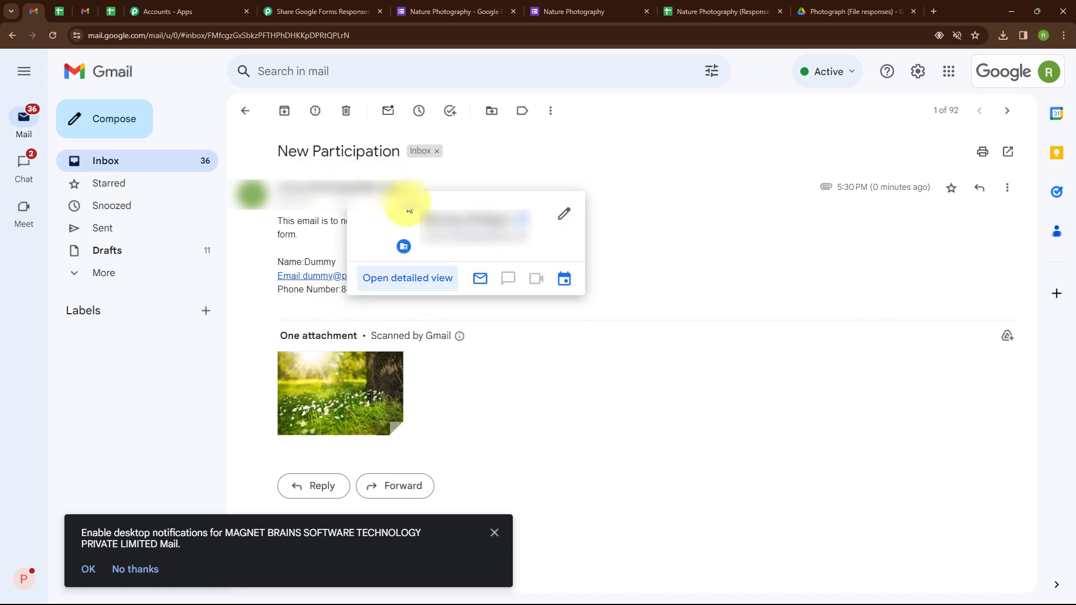
{"action": "mouse_move", "coordinate": [361, 392]}
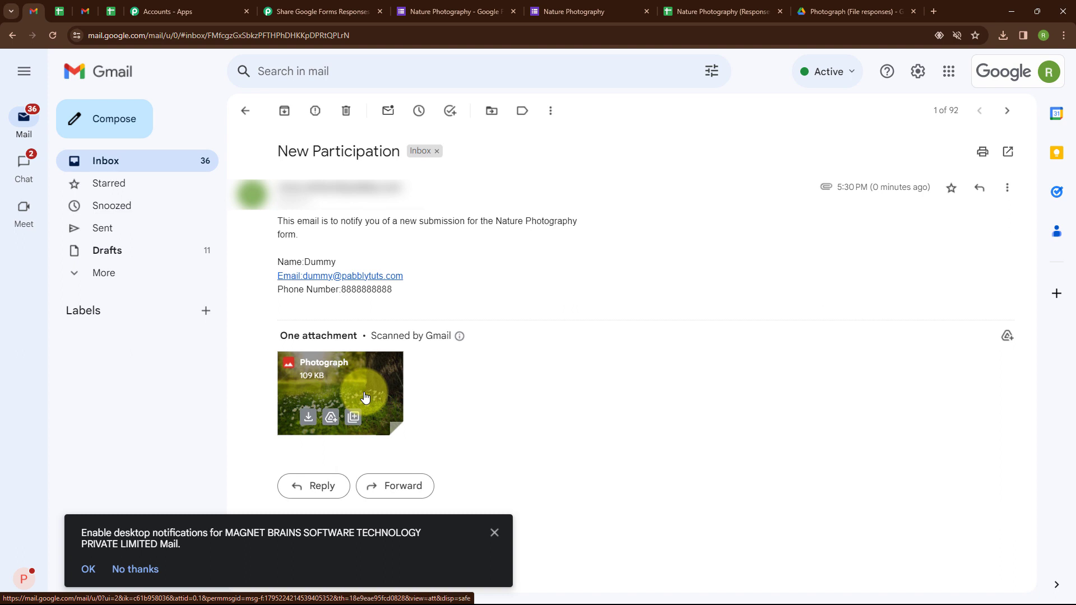
{"action": "left_click", "coordinate": [363, 395]}
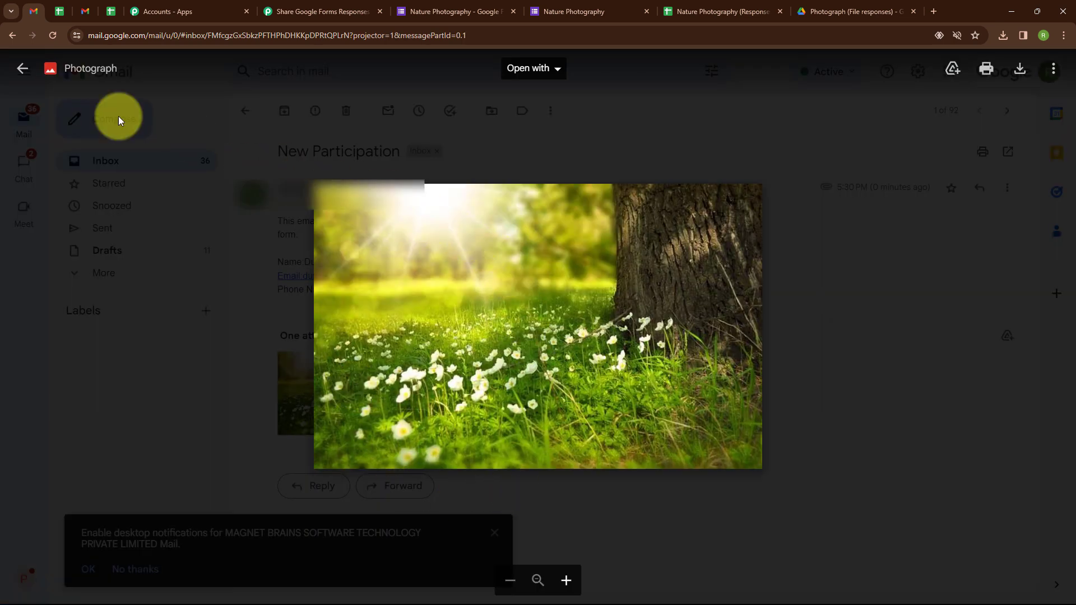
{"action": "left_click", "coordinate": [23, 69]}
{"action": "left_click", "coordinate": [336, 11]}
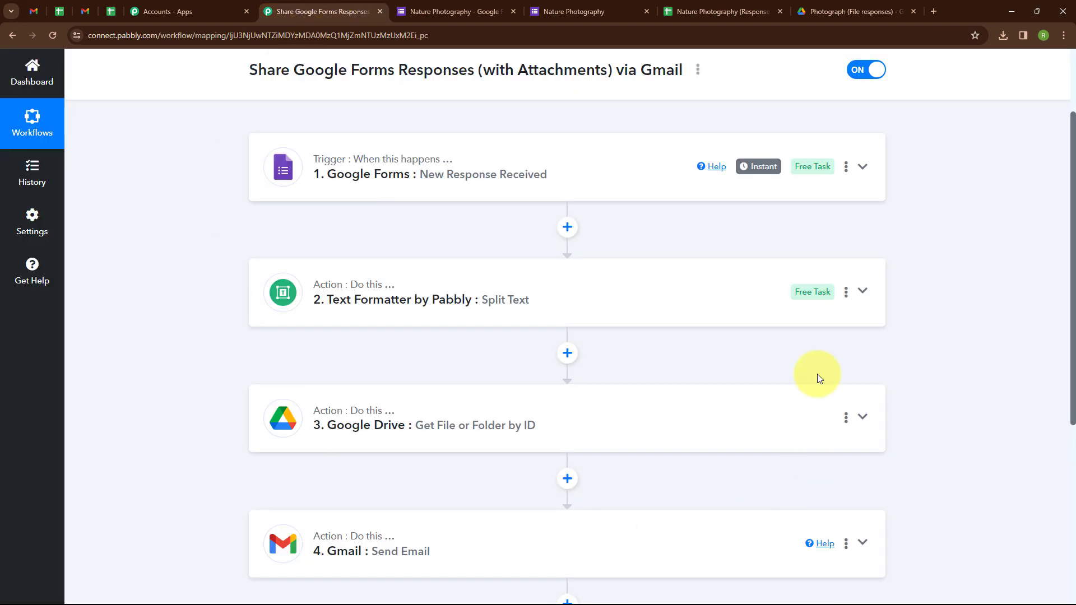